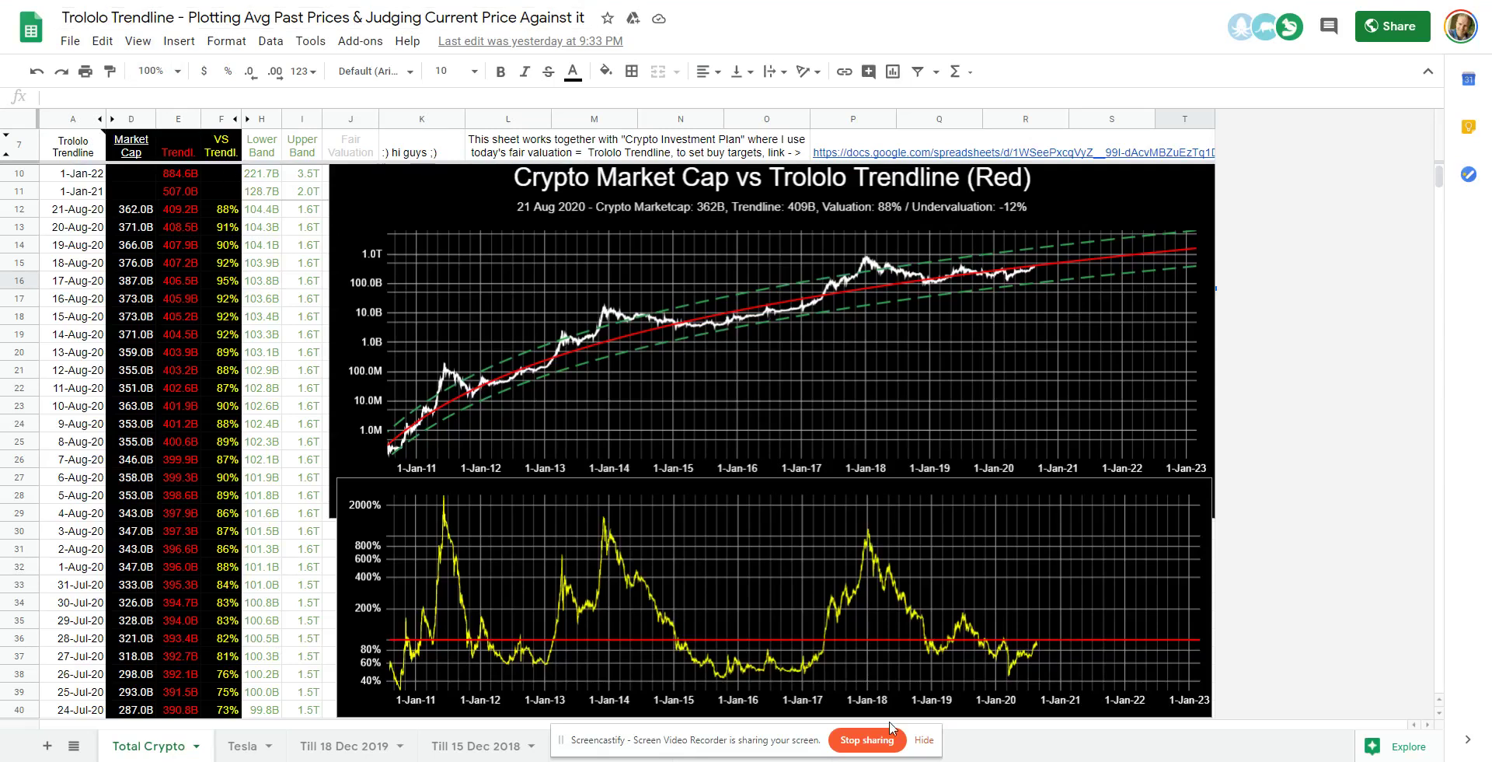
Review row 12's market cap in D12, the trendline formula behind 409.2B in E12, and F12's 88% valuation.
left_click(925, 740)
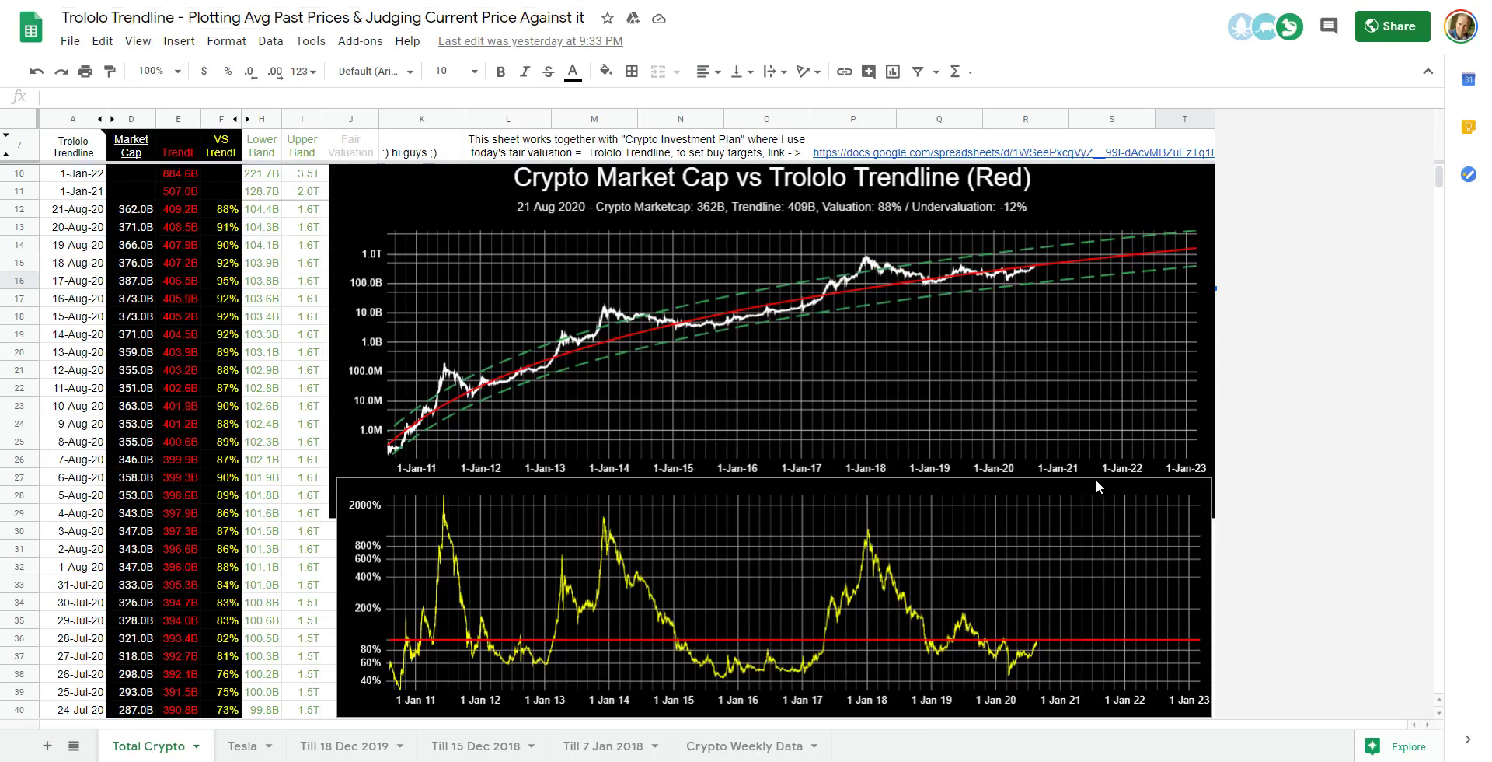
scroll(1096, 478, "up", 1)
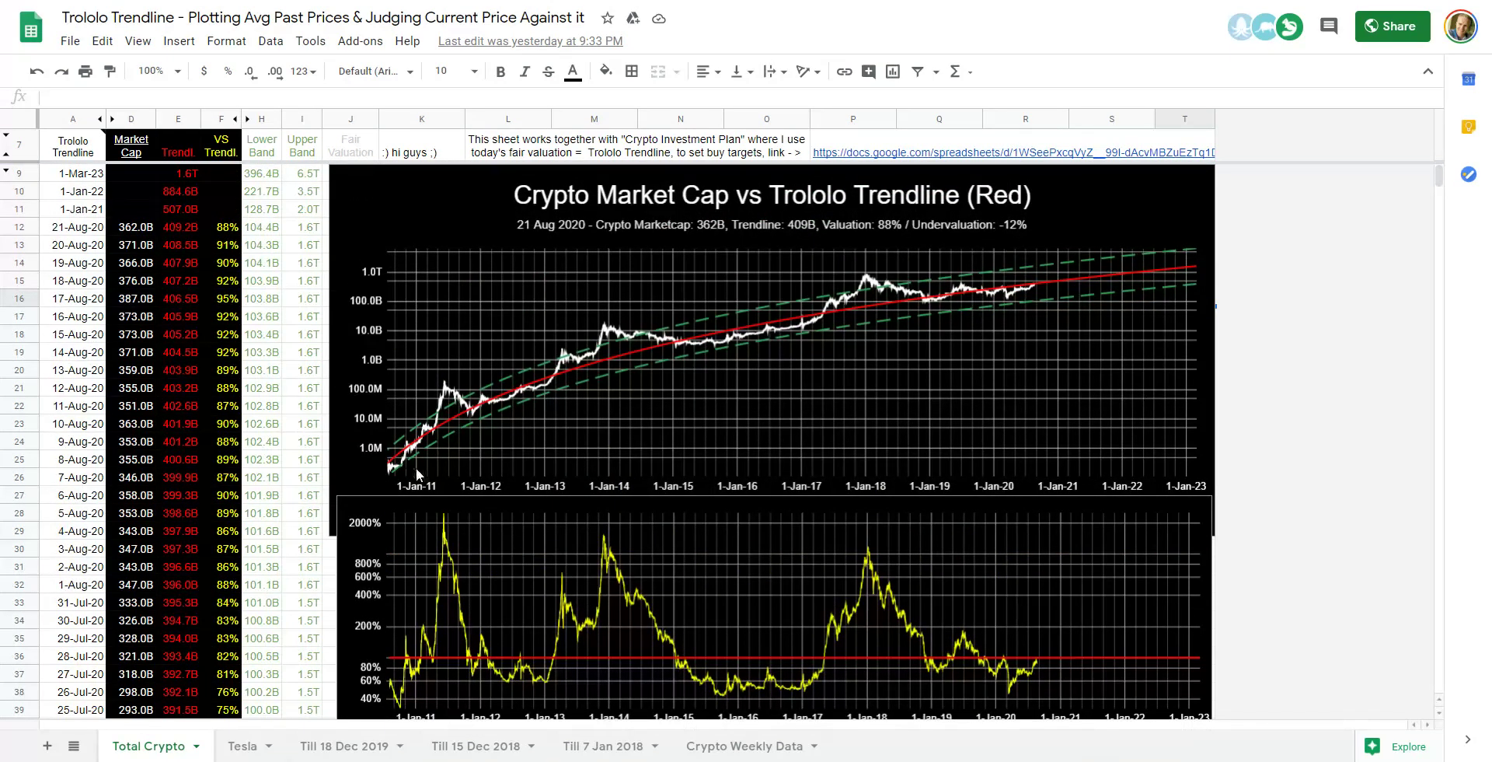
left_click(124, 231)
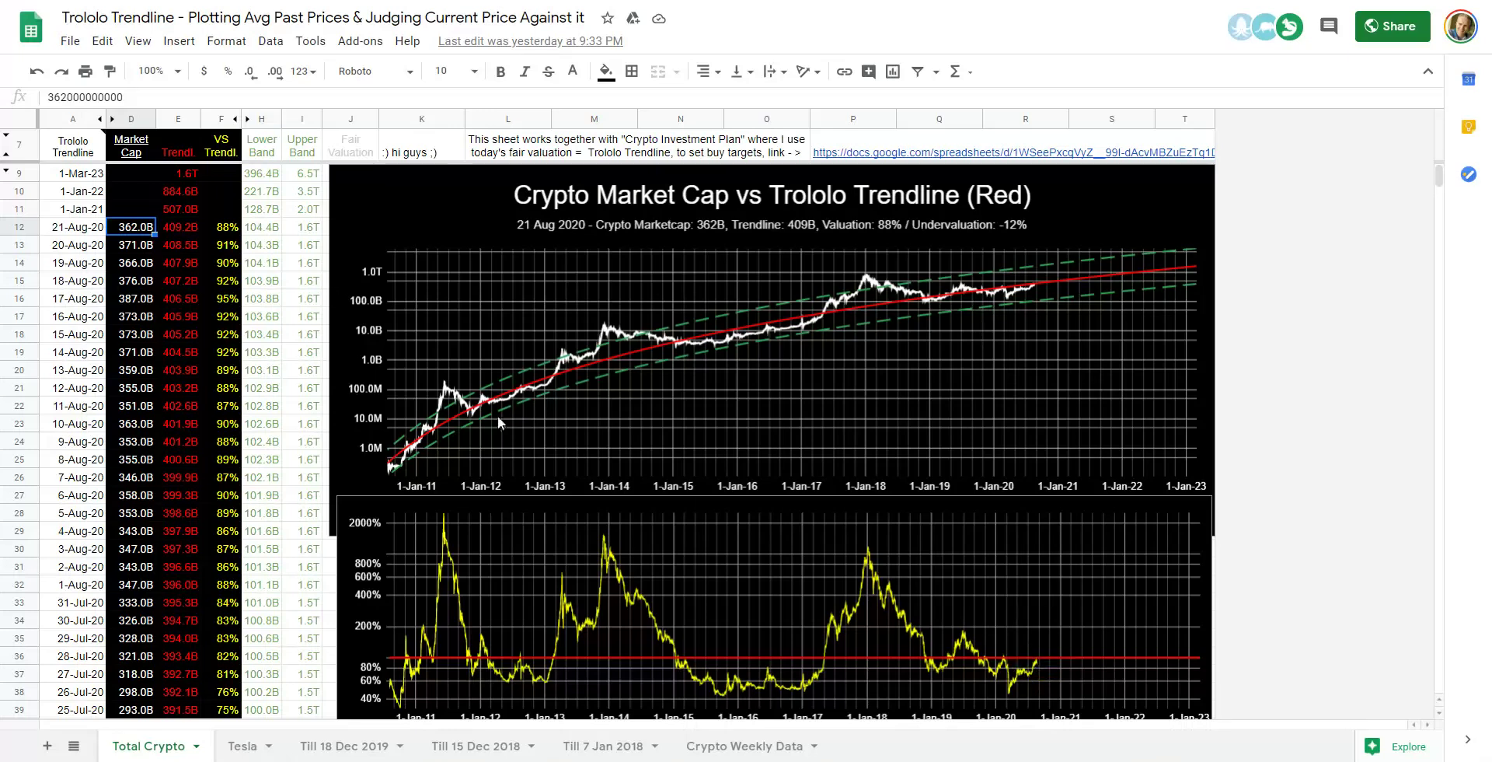
left_click(176, 228)
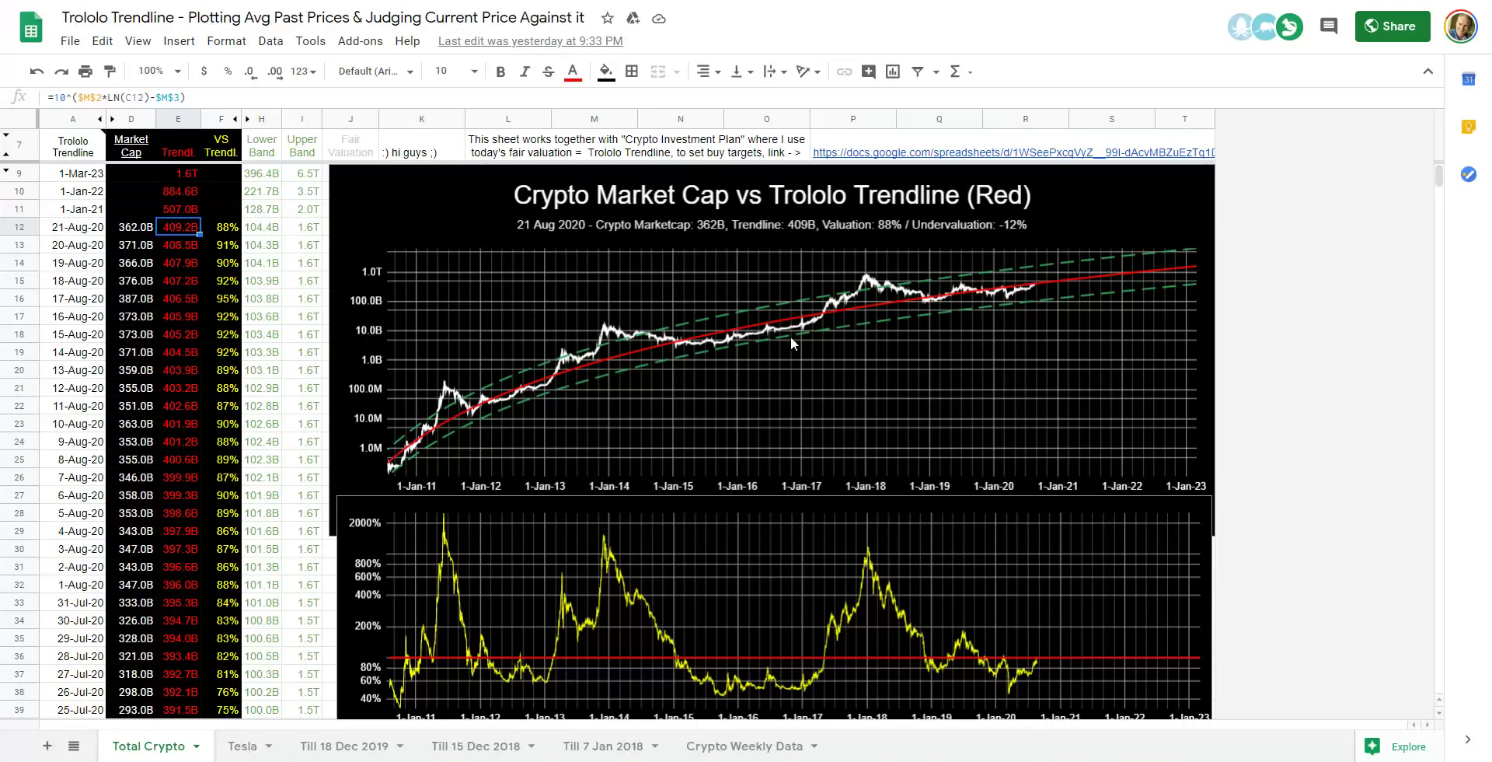
left_click(136, 228)
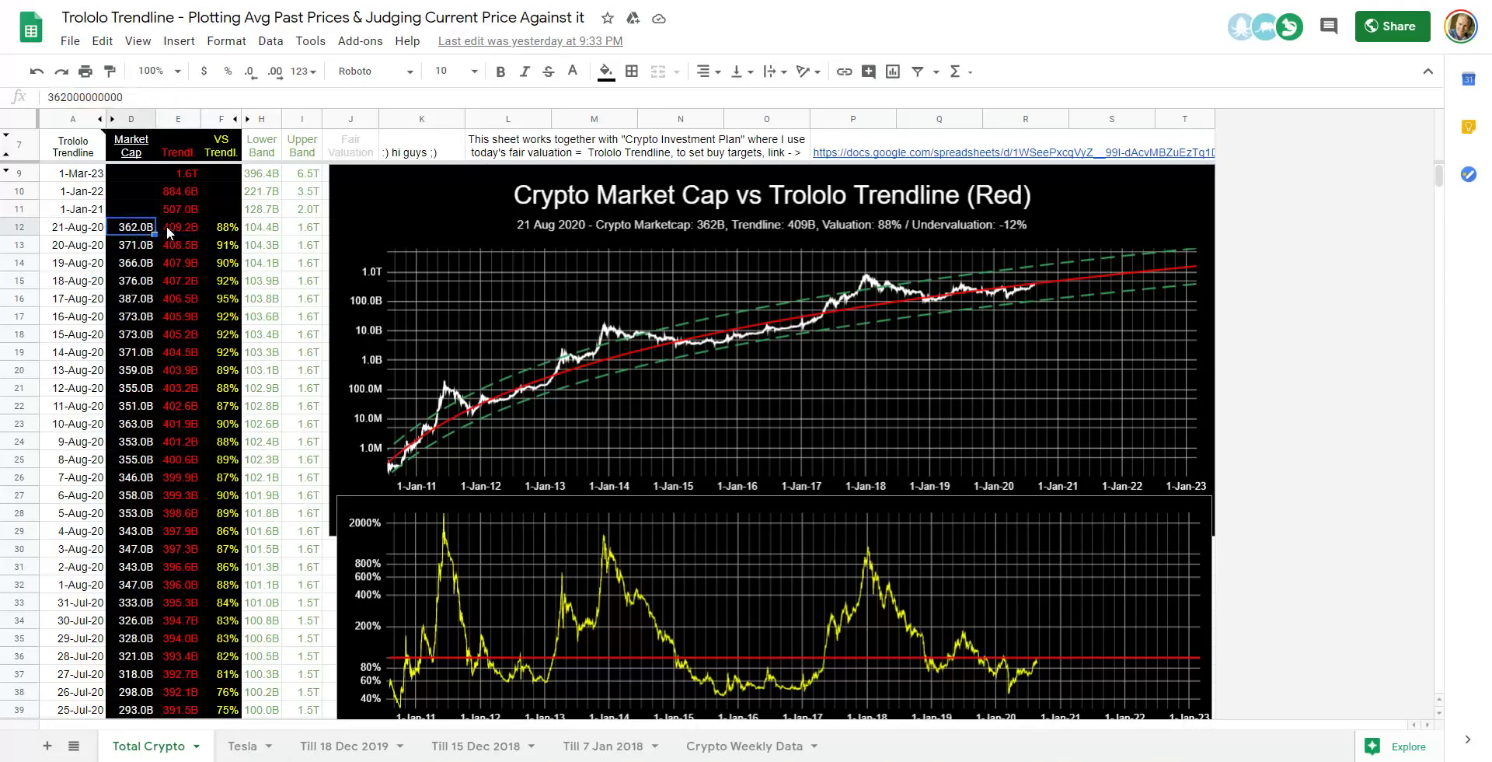
left_click(171, 228)
left_click(223, 229)
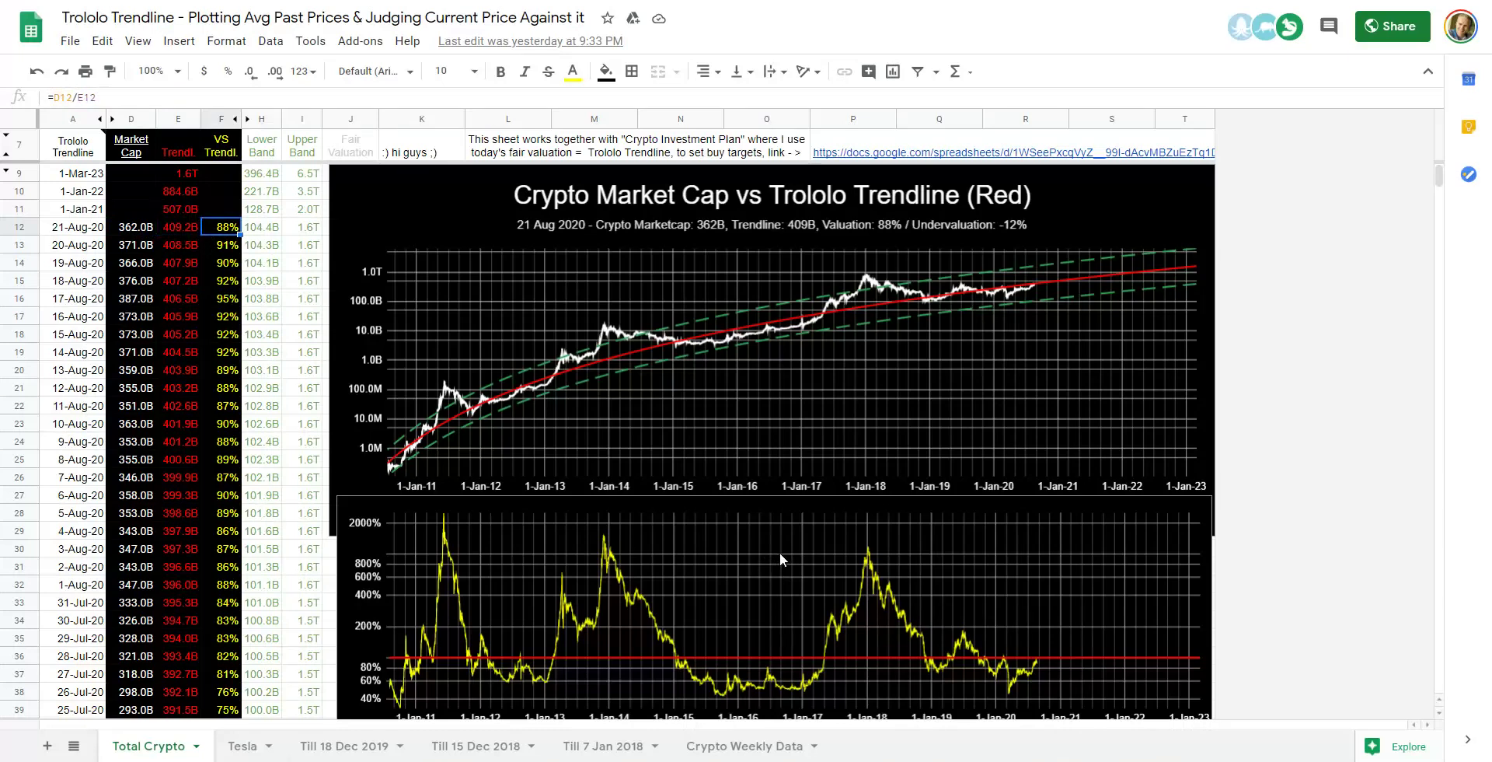
key("Left")
key("Left")
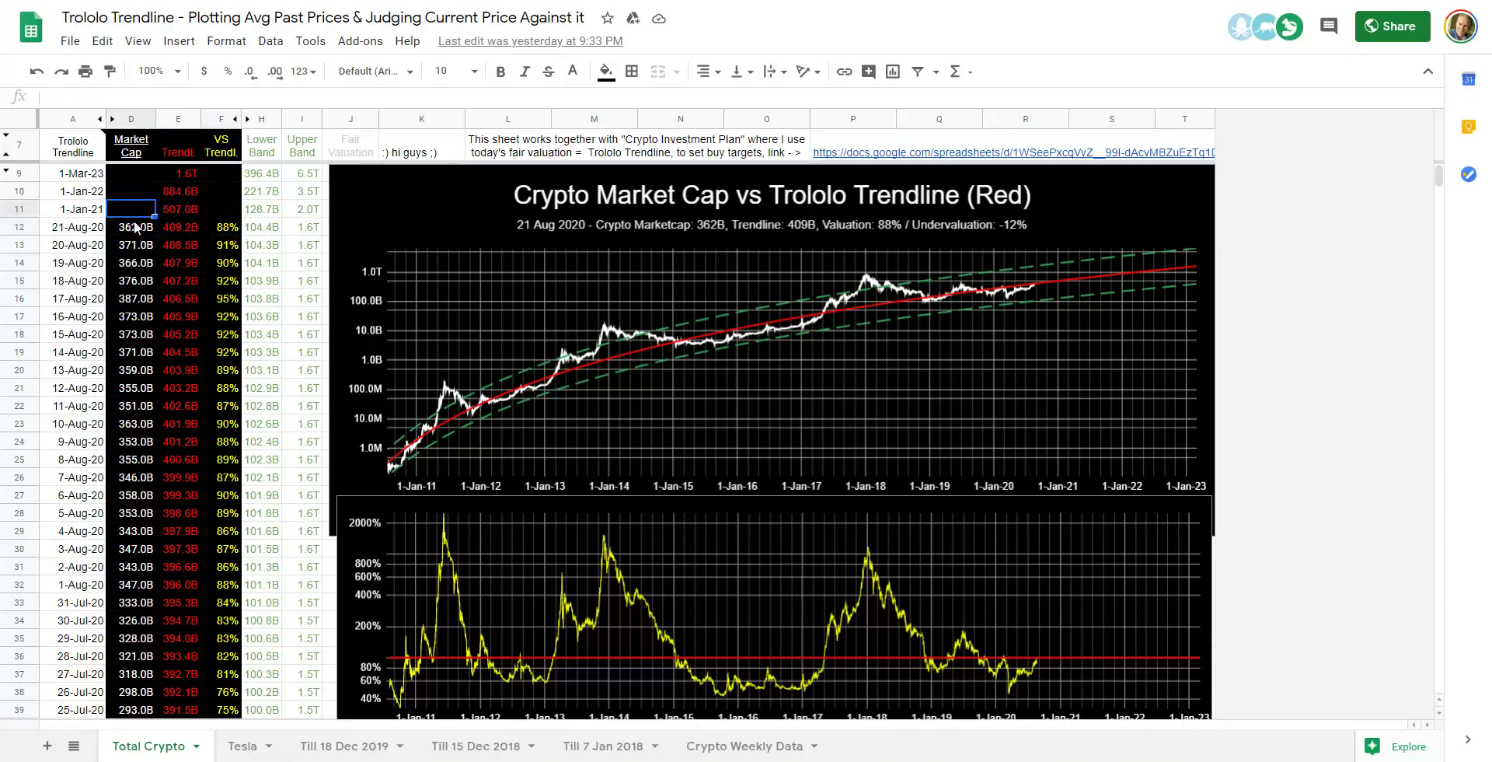
left_click(166, 232)
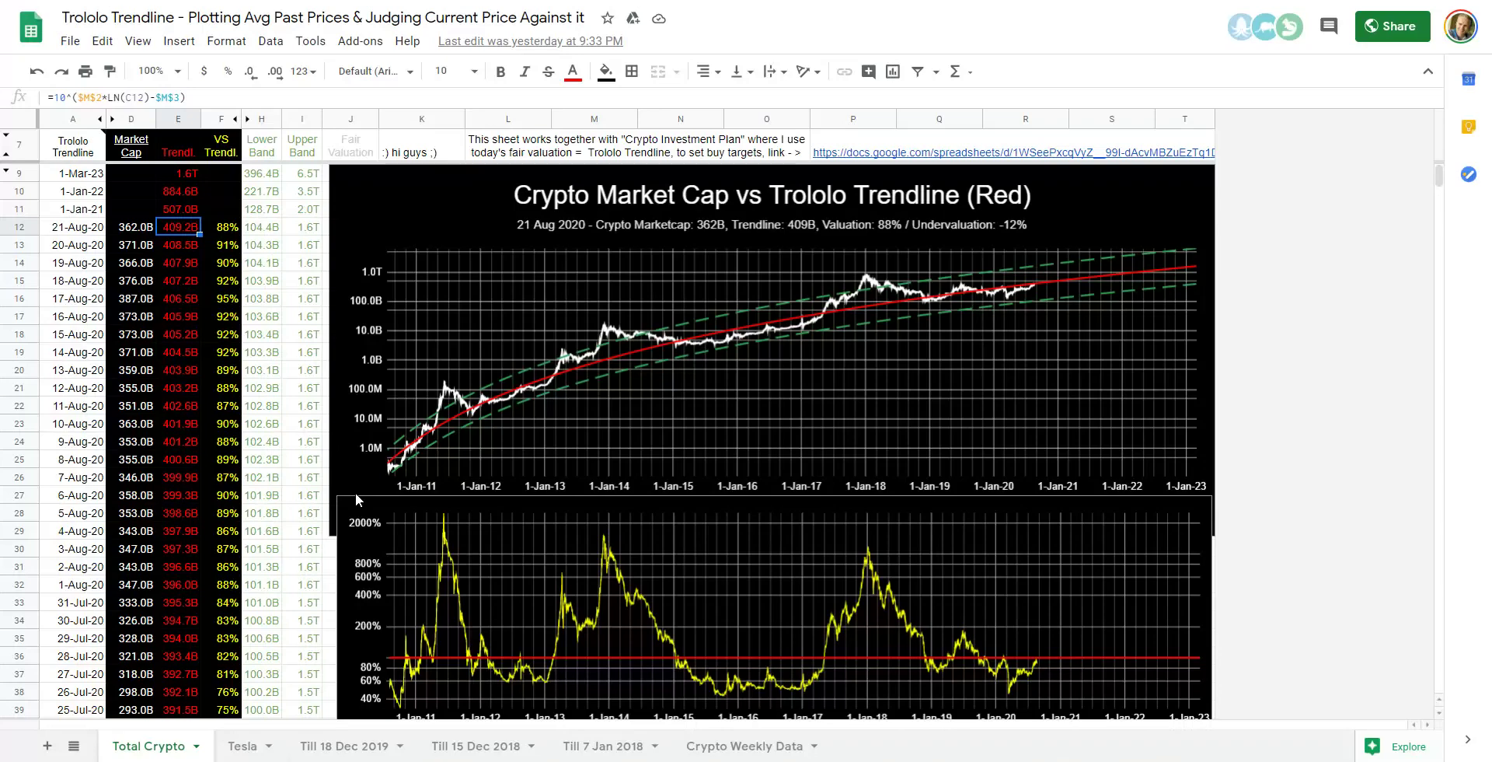
On CoinMarketCap, browse Tools and Products and scroll to the Dominance chart, then move to Twitter.
key("ctrl+Tab")
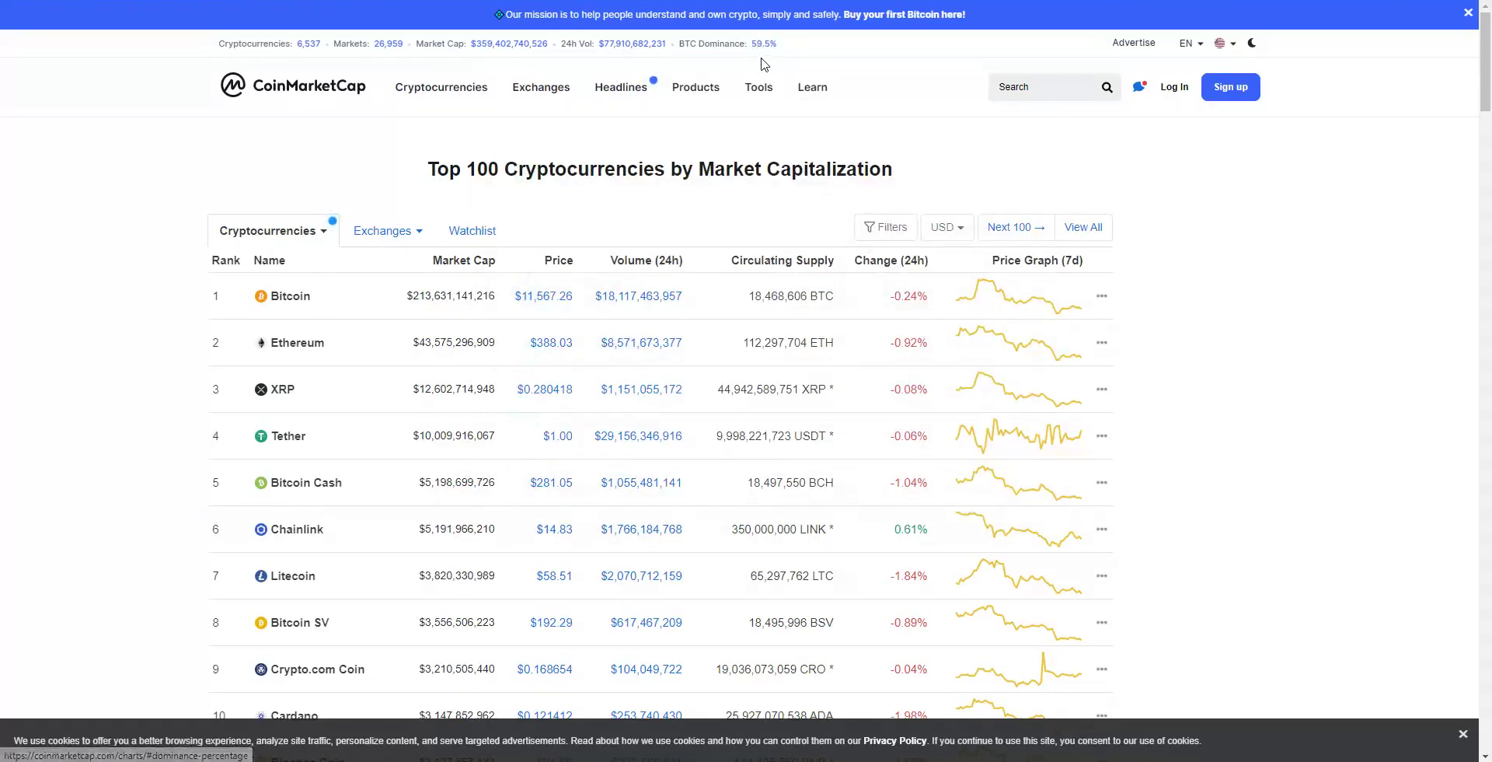
mouse_move(774, 90)
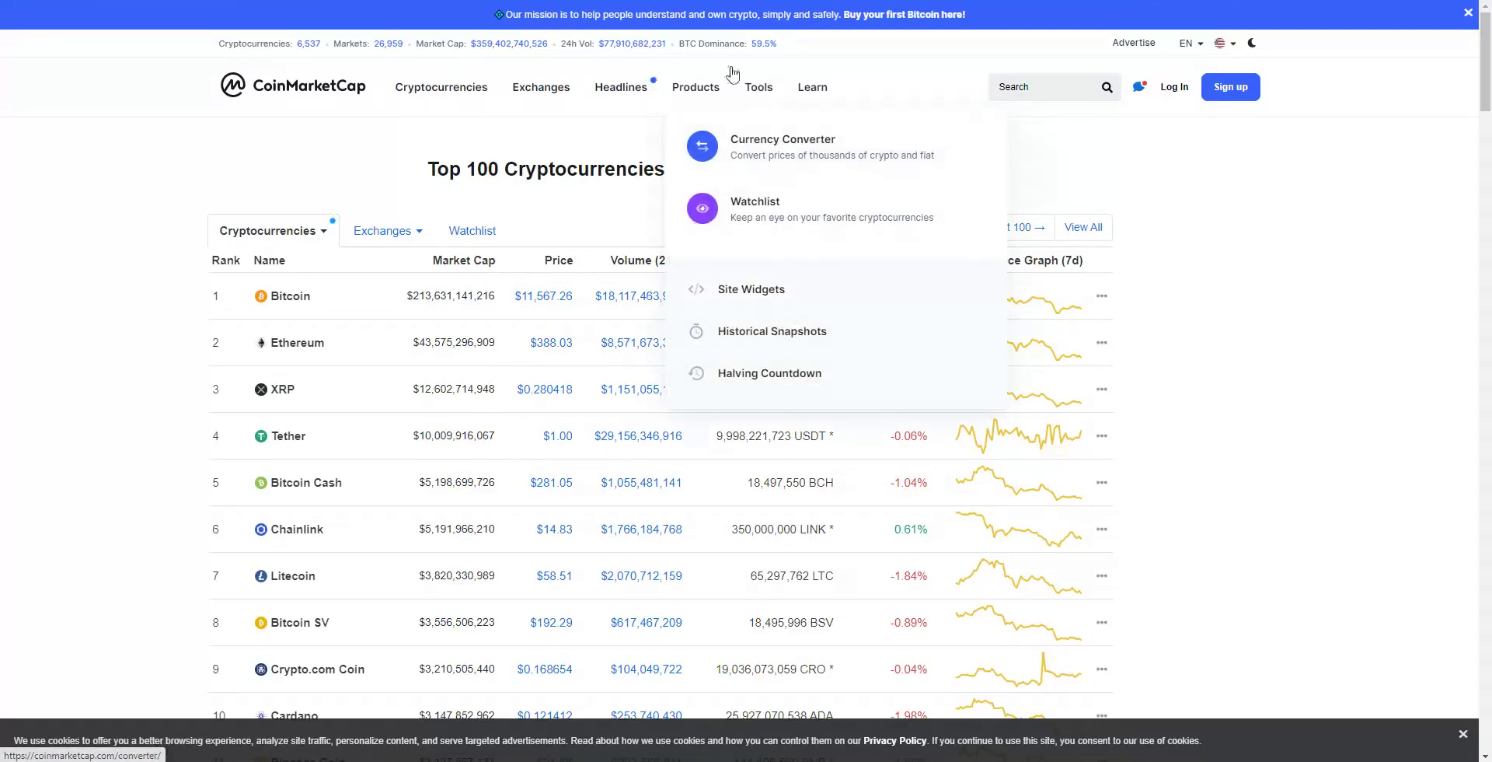
mouse_move(729, 94)
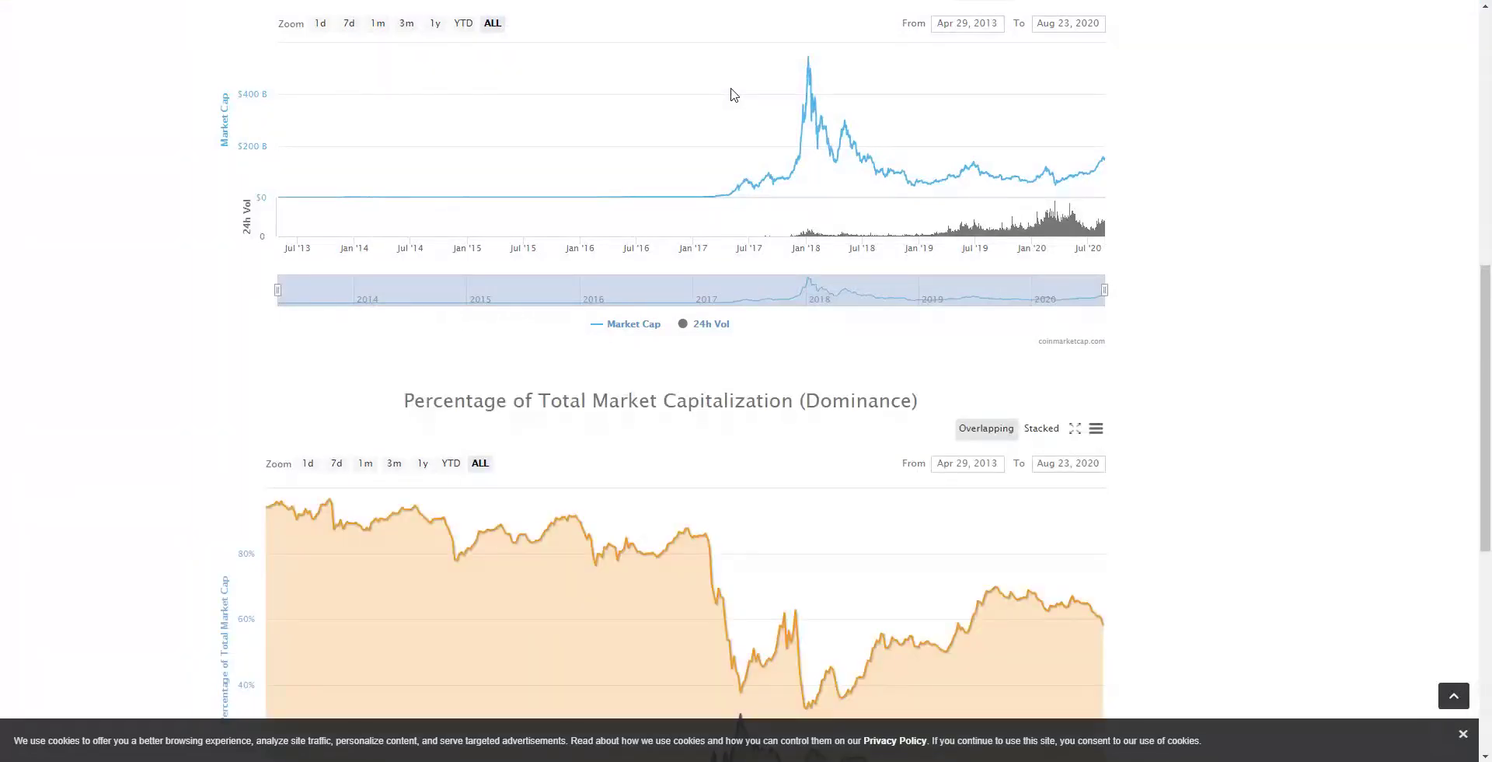
scroll(1213, 525, "down", 5)
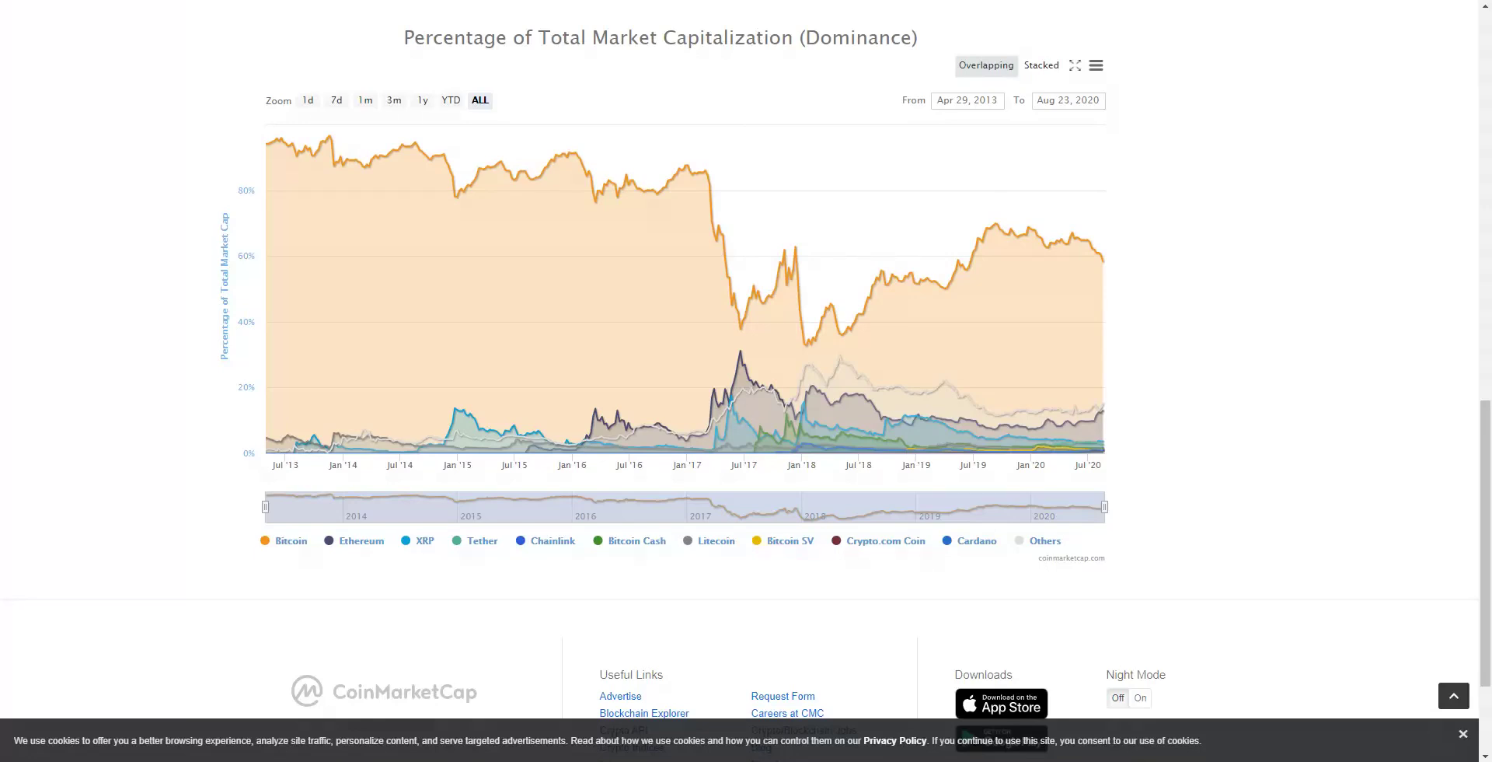
key("ctrl+Tab")
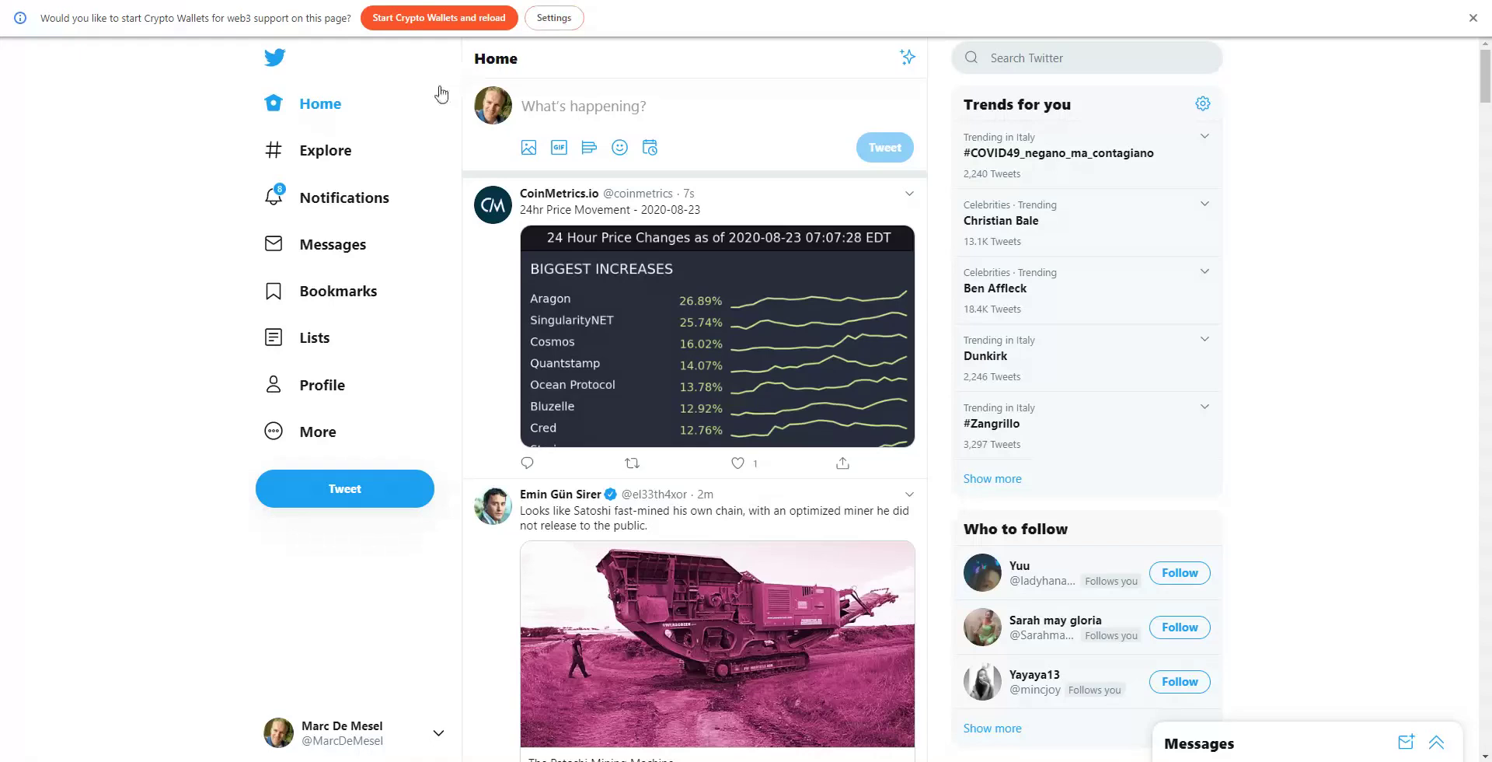
Return briefly to the Trololo Trendline sheet, dismiss the recorder popup, then go to CoinGecko's top 100.
key("ctrl+Tab")
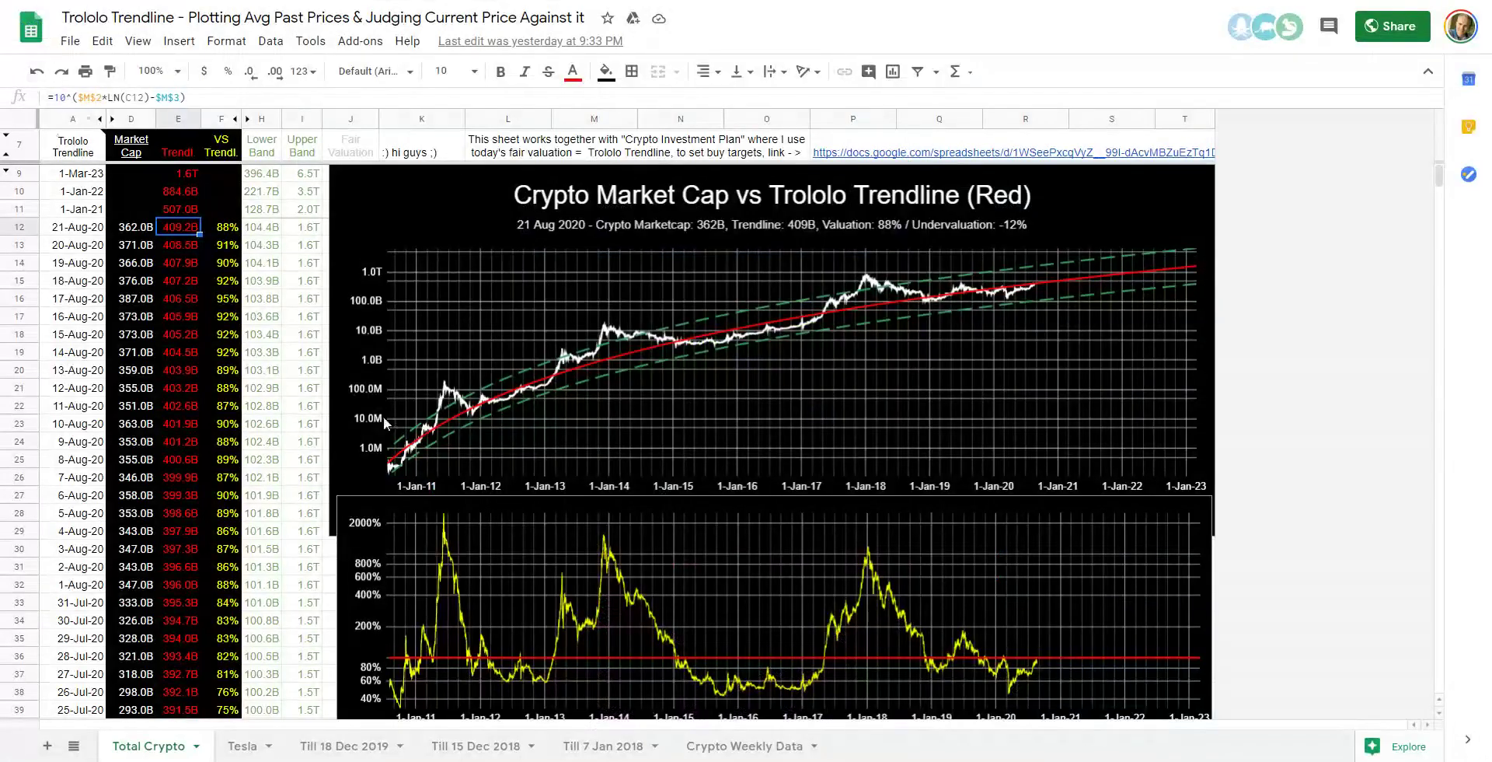
left_click(1372, 4)
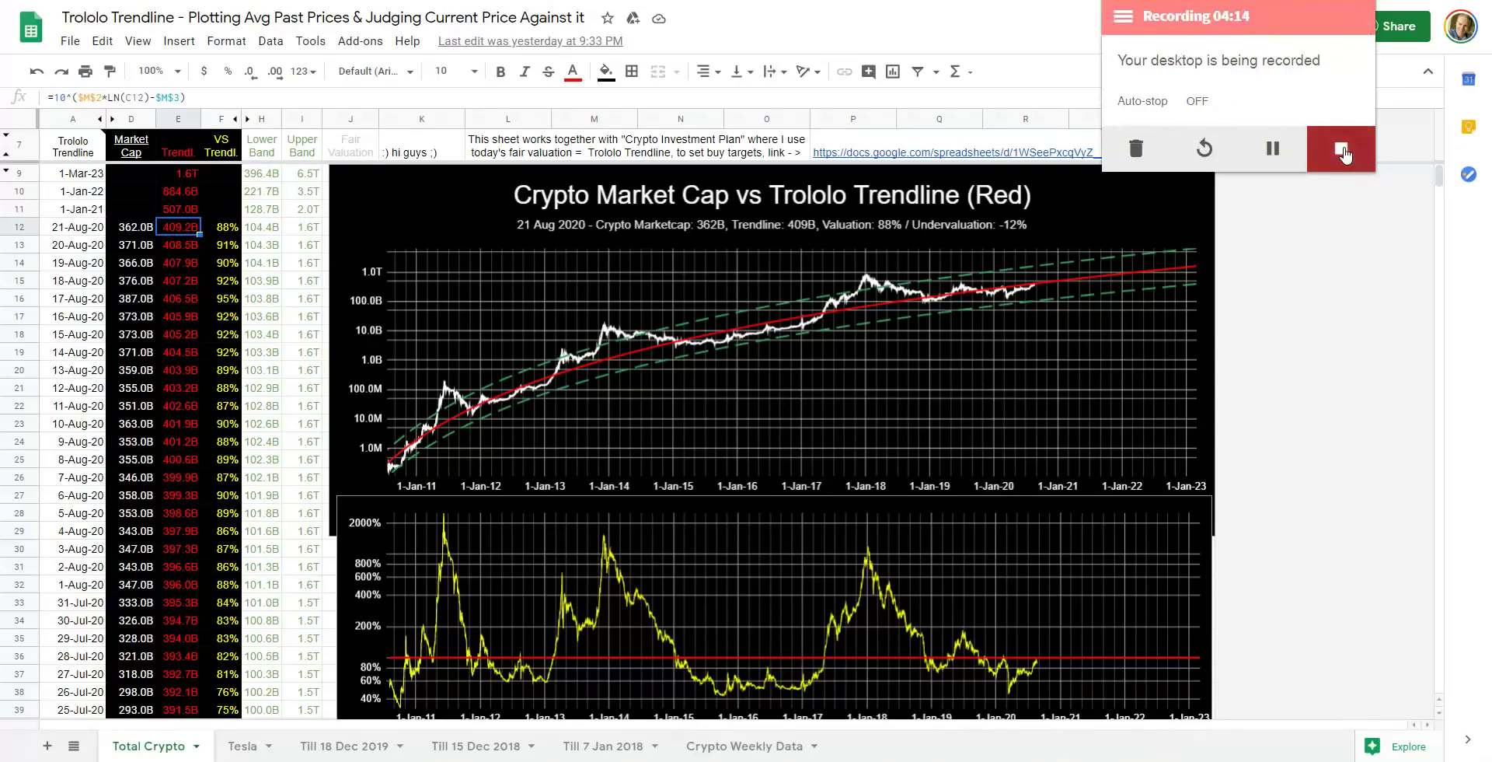
left_click(1008, 24)
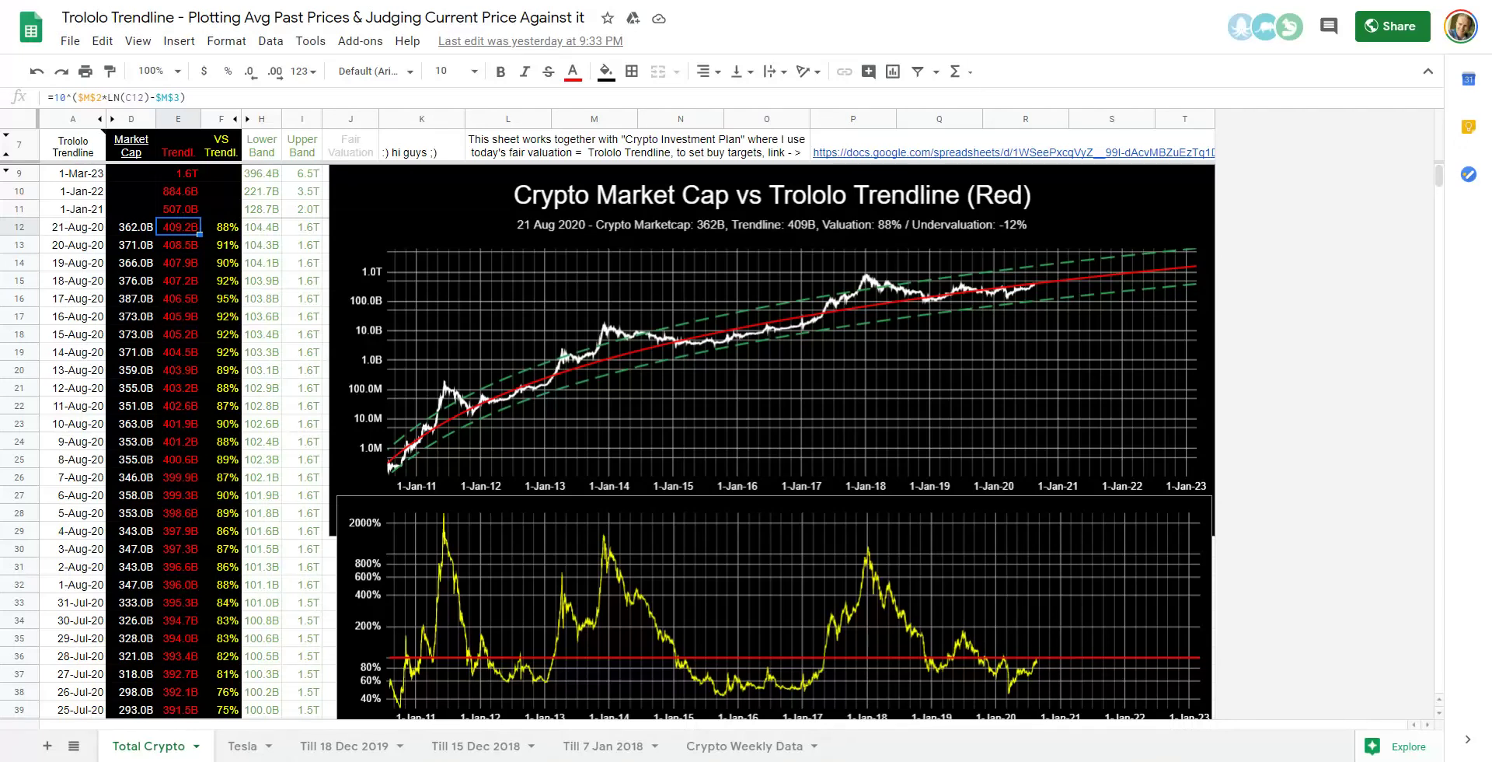
key("ctrl+Tab")
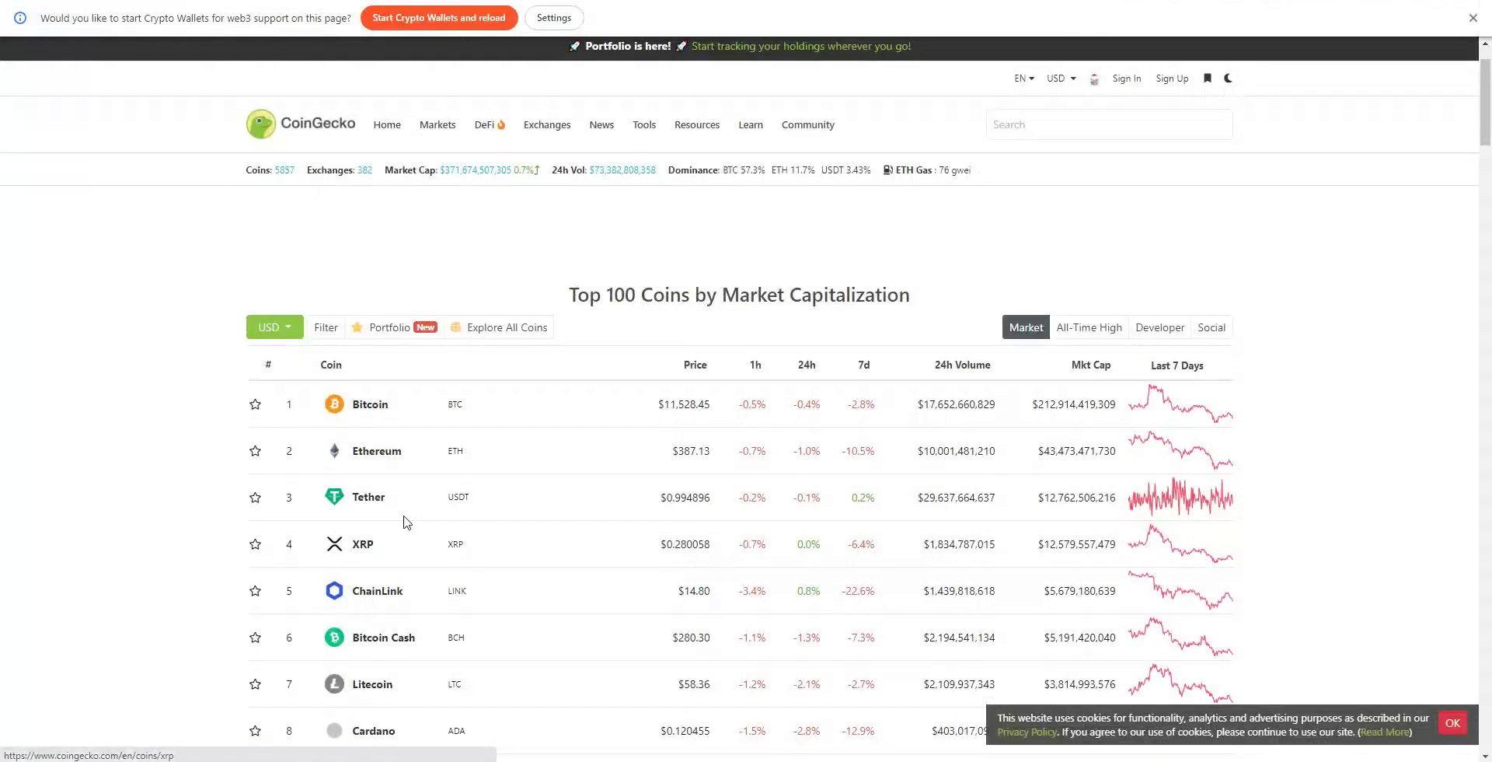
Open Bitcoin Cash on CoinGecko and chart its price over 1 year, then its full history.
left_click(391, 556)
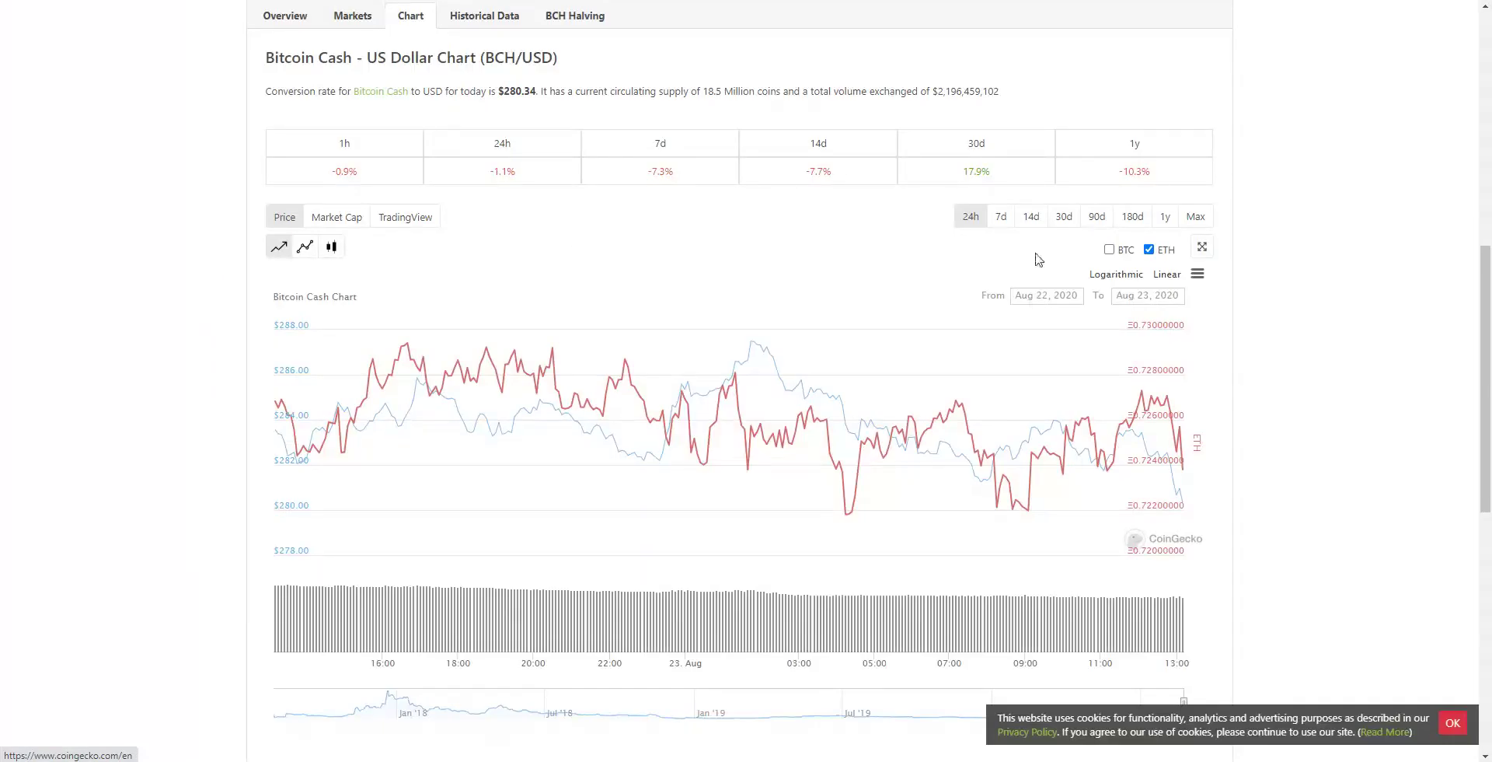
left_click(1164, 216)
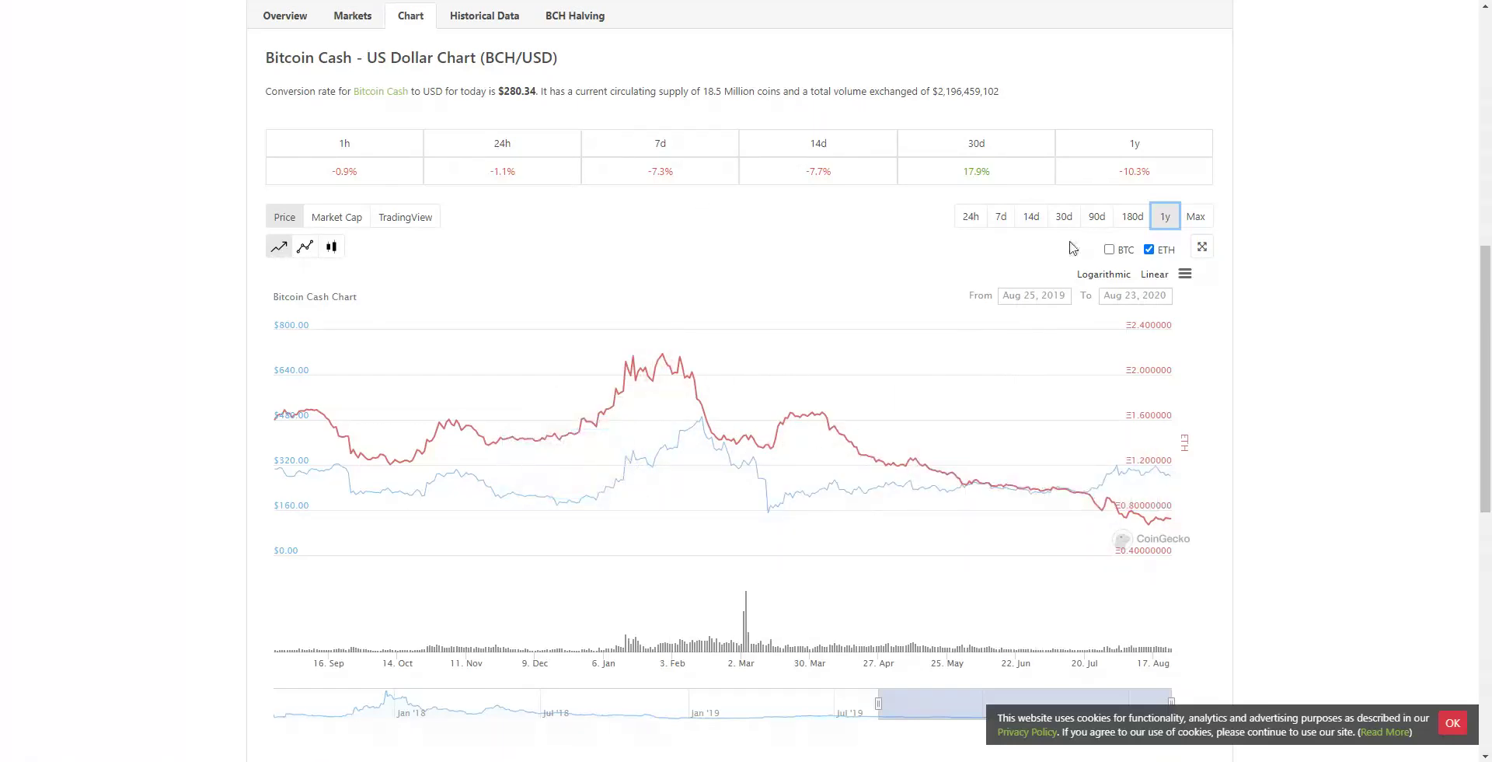
left_click(1195, 216)
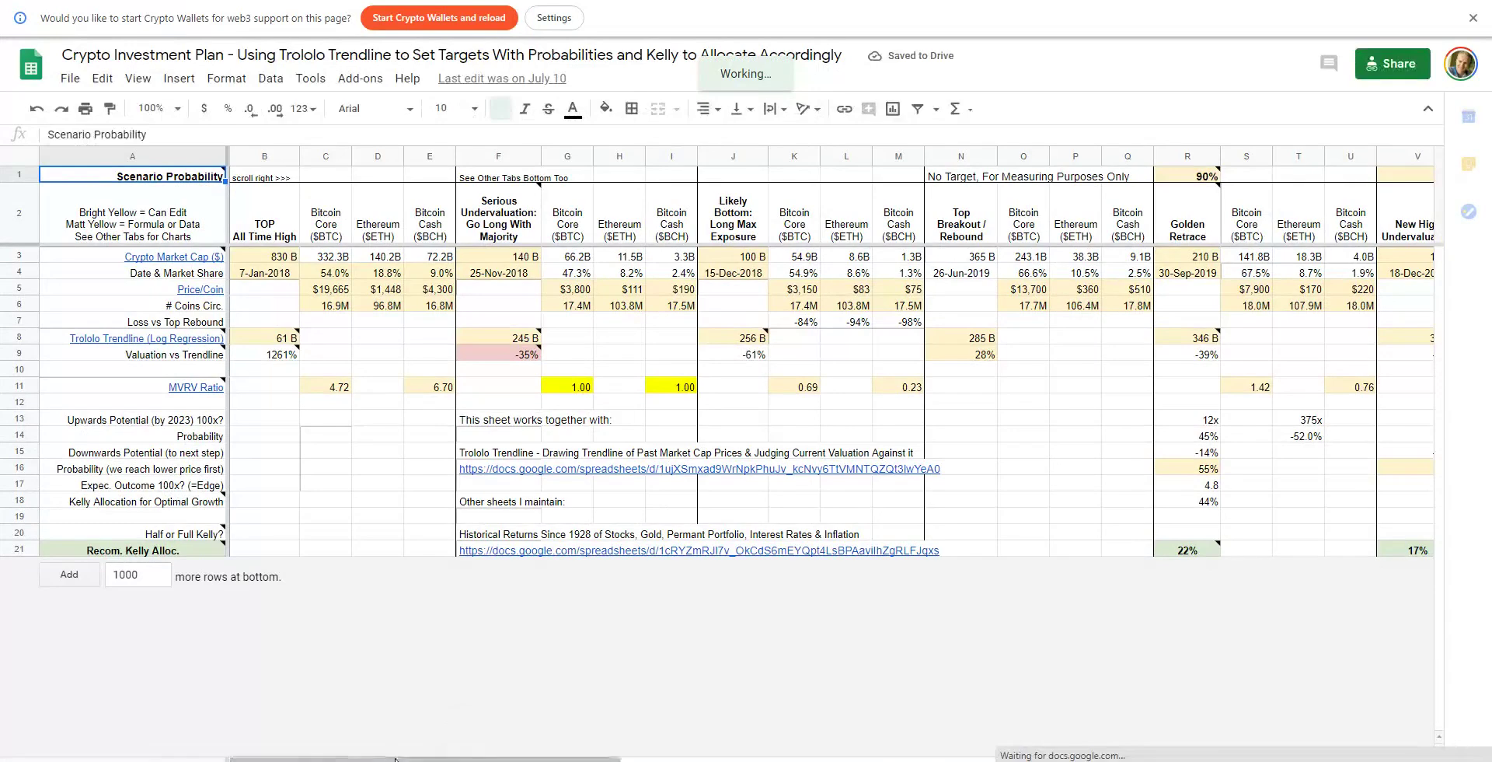
Scroll the Plan sheet right to the target scenarios and select the Sideways @ -60% Undervaluation heading in AU2.
left_click_drag(383, 724, 962, 740)
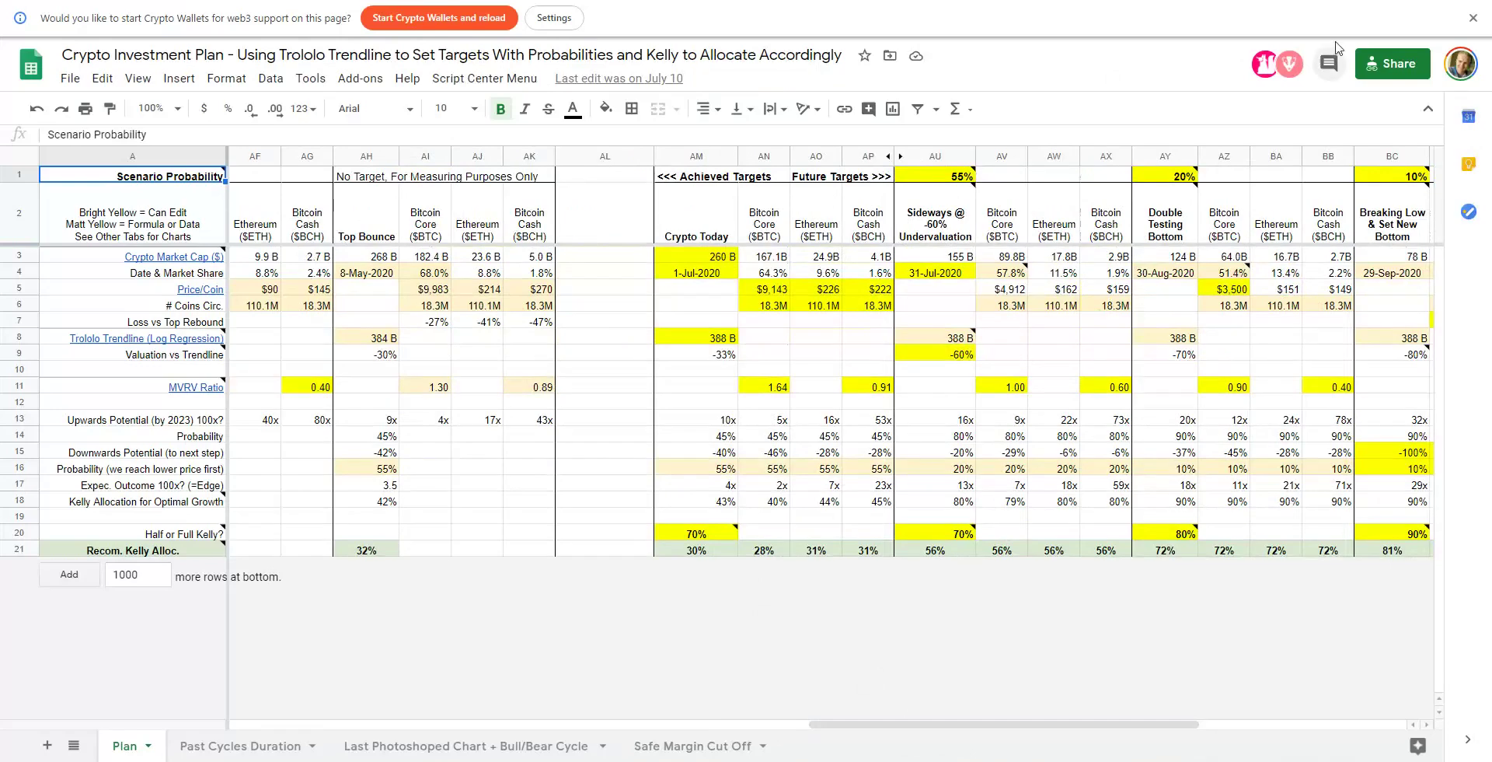
left_click(1370, 1)
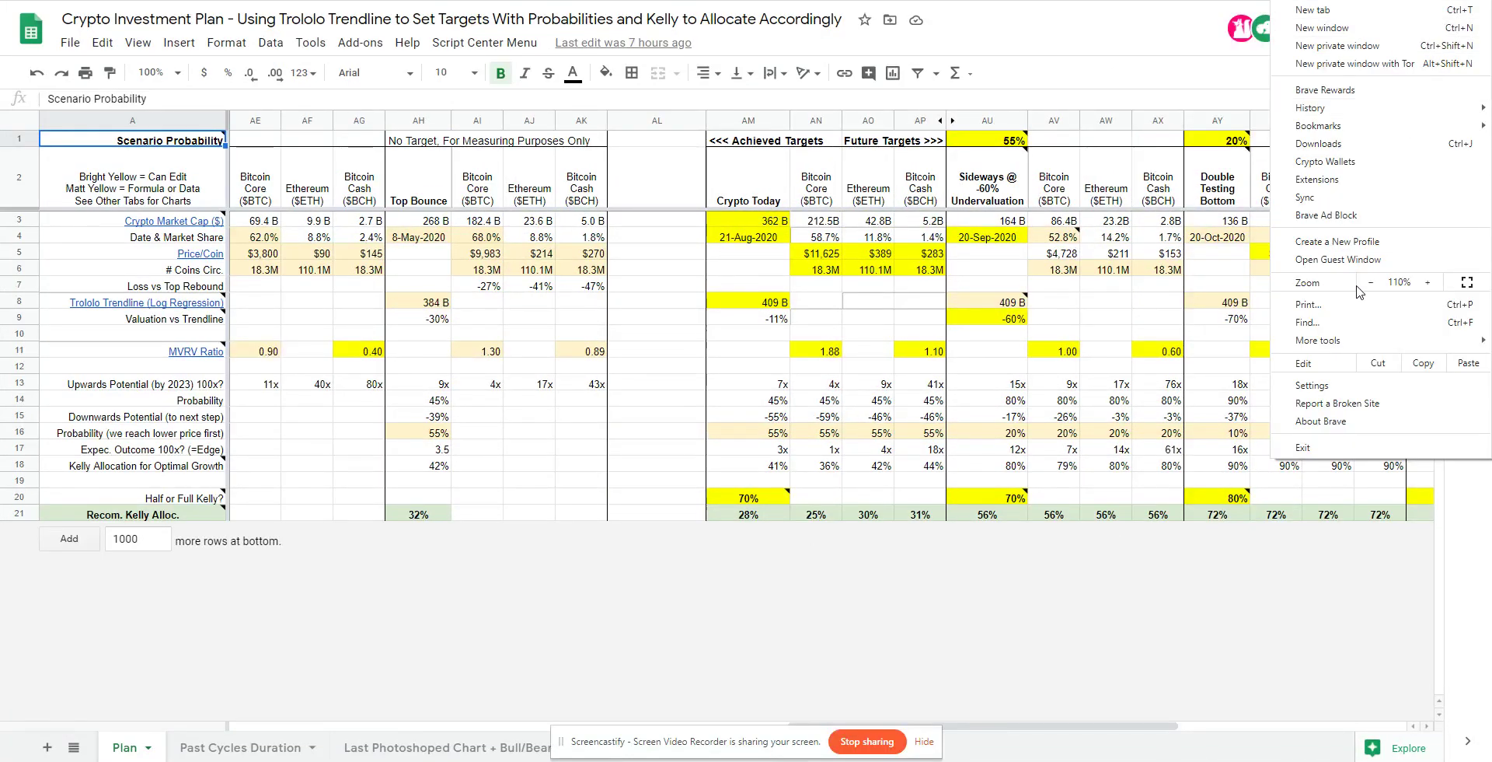
left_click(1026, 387)
left_click(1026, 386)
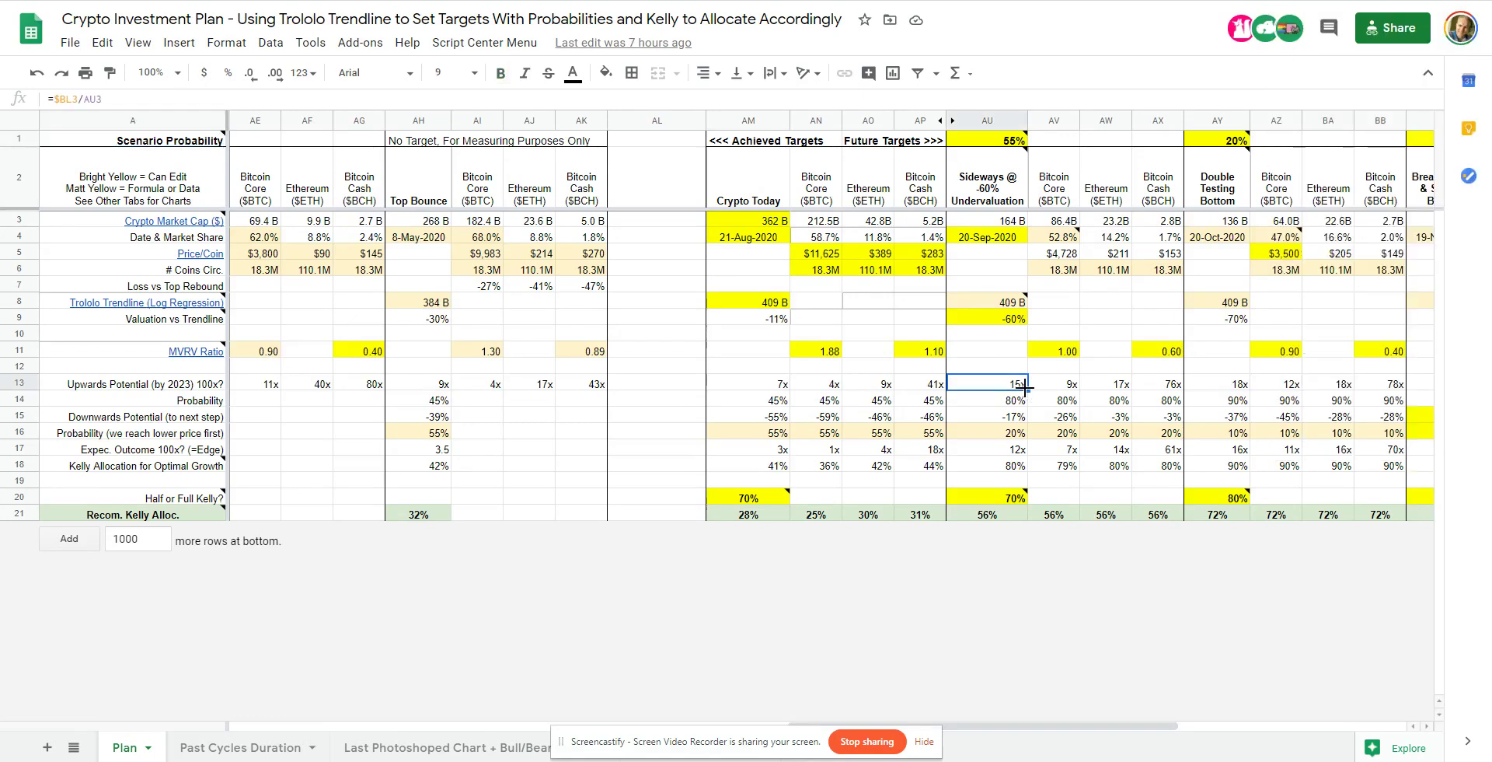
left_click(631, 386)
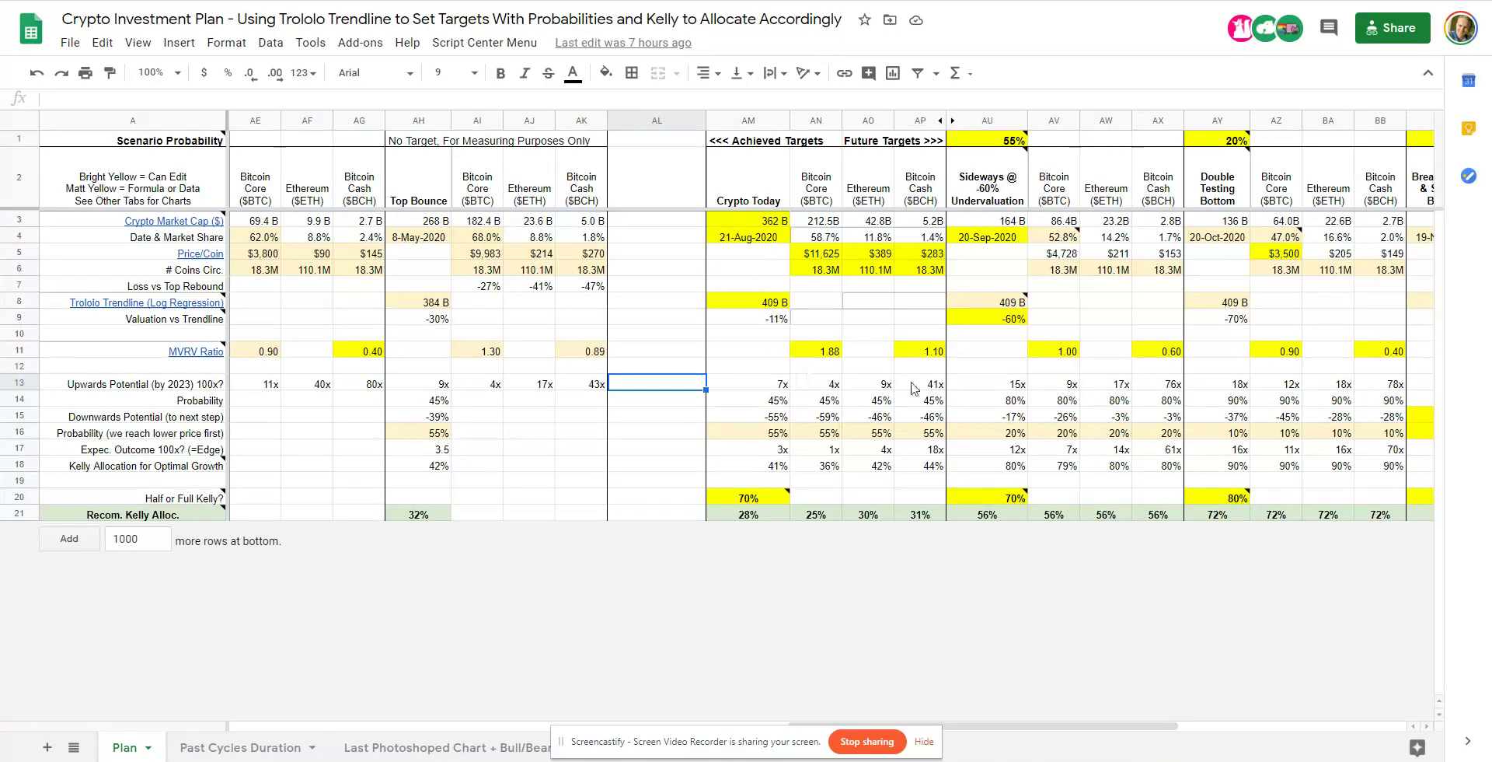
mouse_move(1003, 140)
left_click(987, 195)
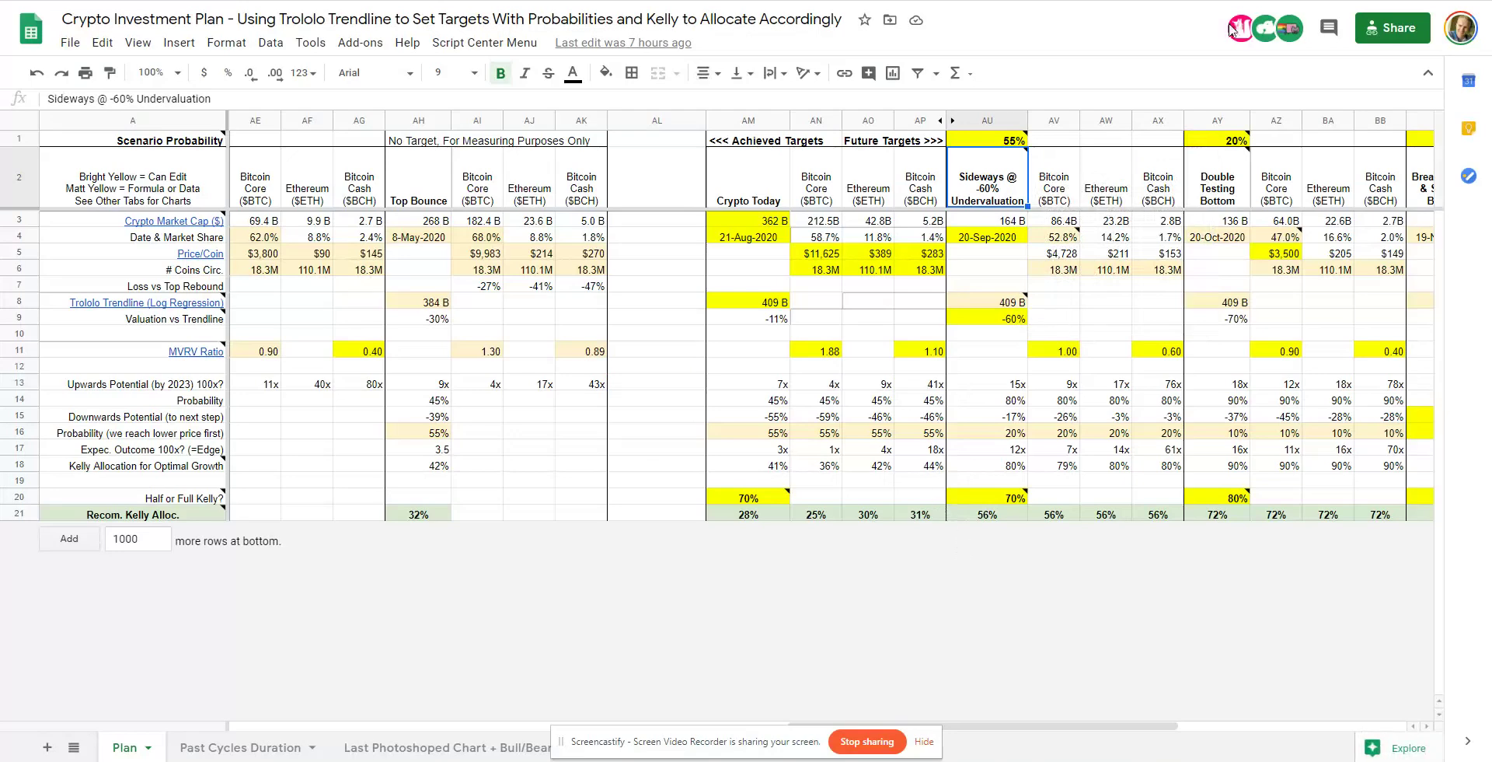
key("ctrl+Tab")
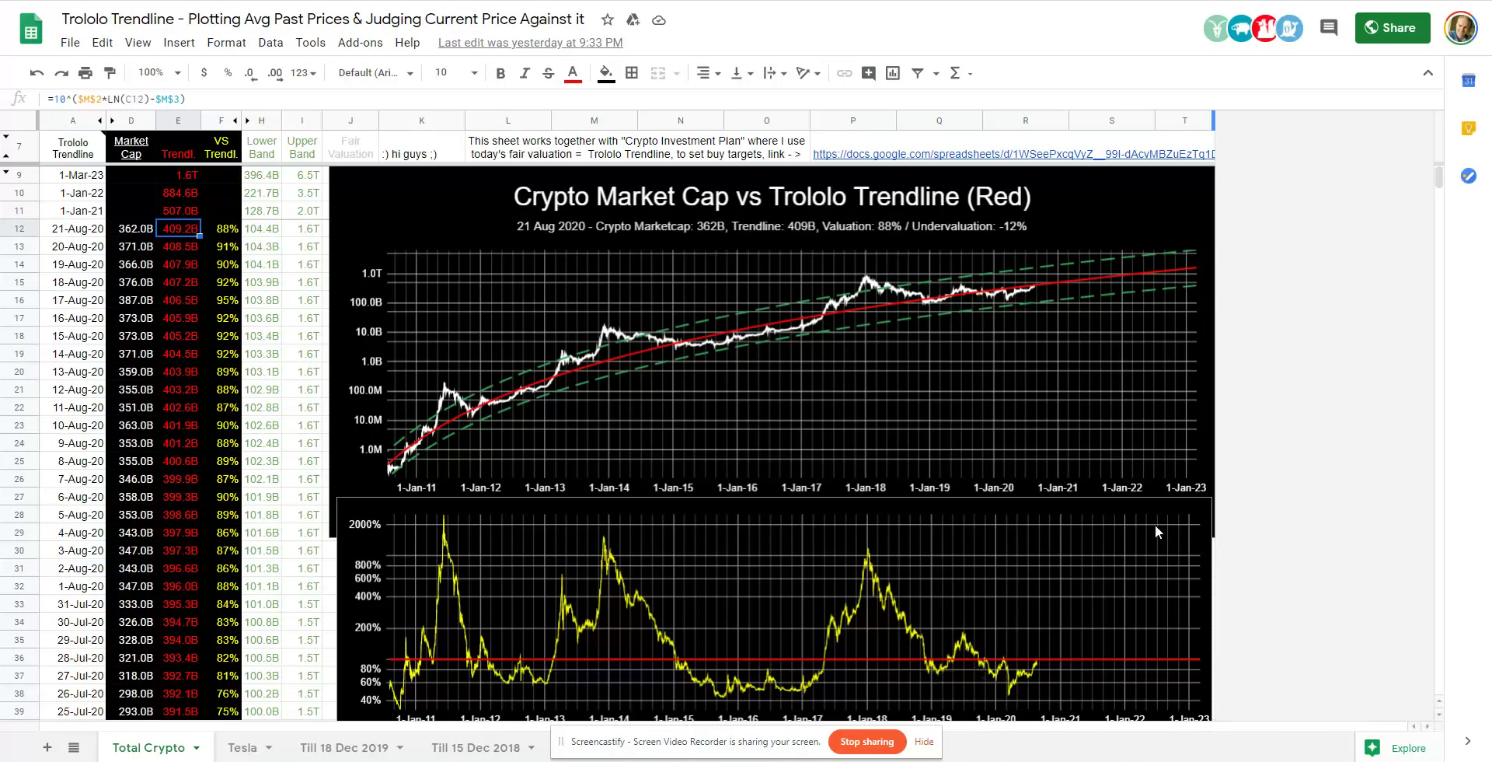
Dismiss the Screencastify bar and return to the Crypto Investment Plan spreadsheet.
left_click(924, 741)
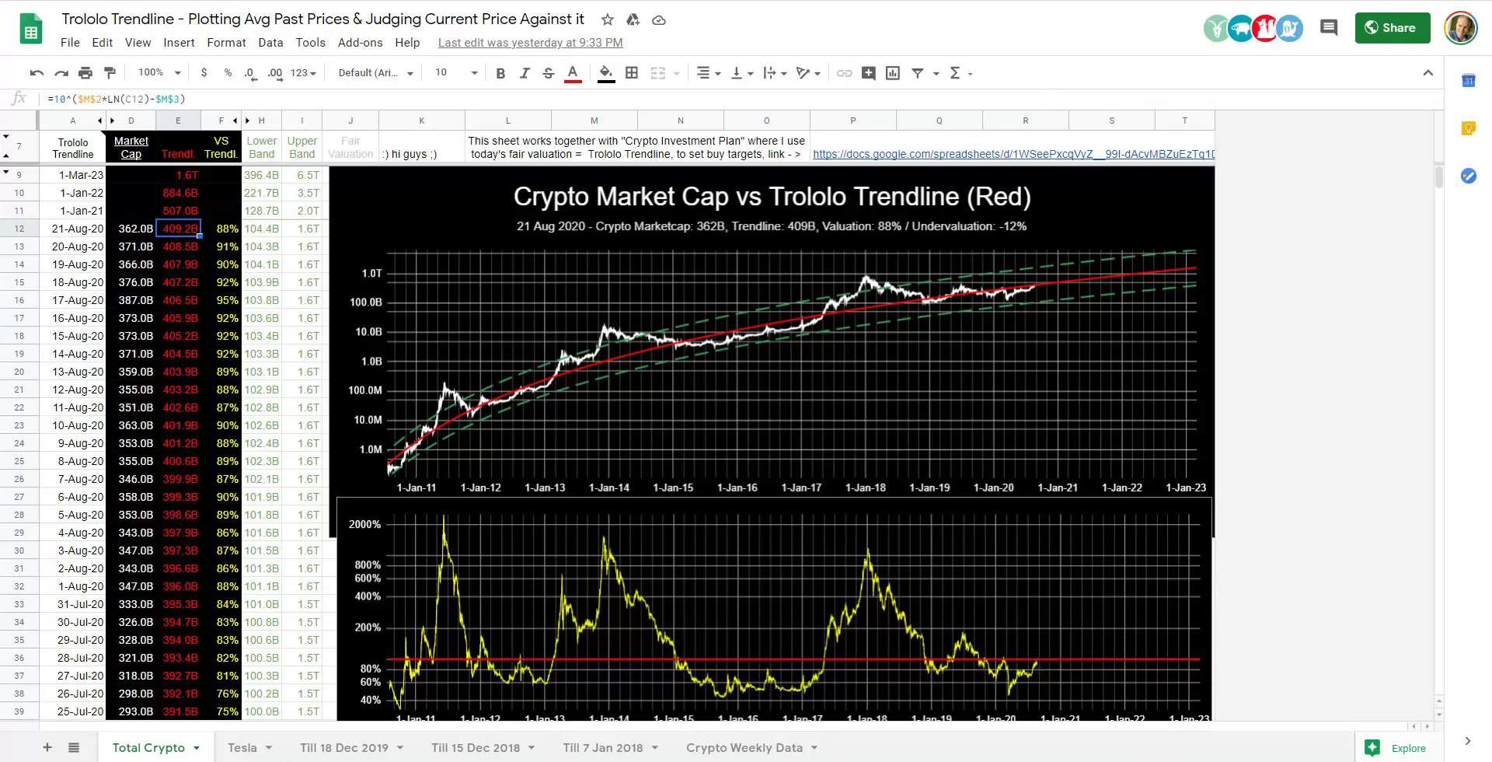
key("ctrl+Tab")
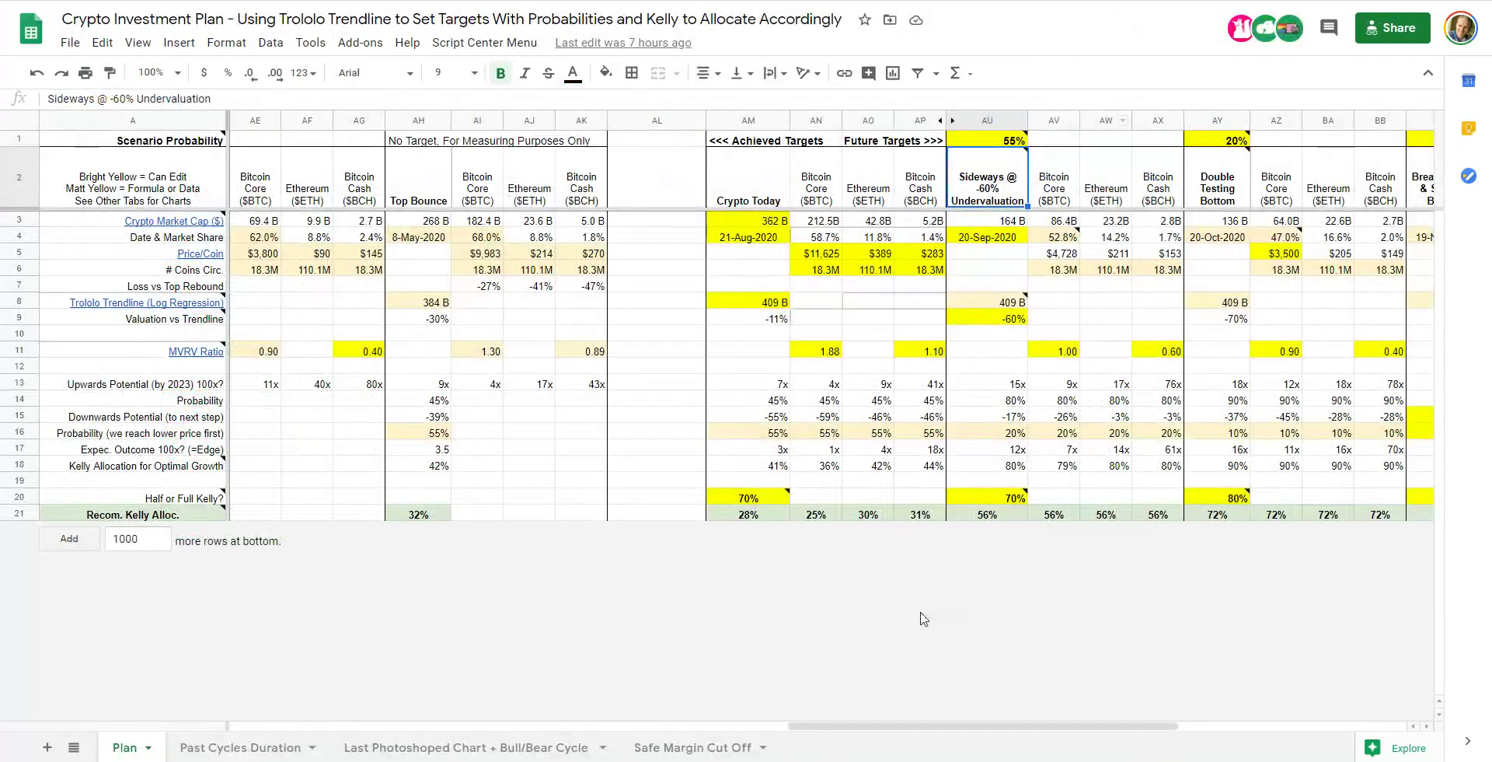
Read the MVRV ratios: 1.88 for Bitcoin Core in AN11 and 1.10 for Bitcoin Cash in AP11.
left_click(828, 353)
mouse_move(189, 358)
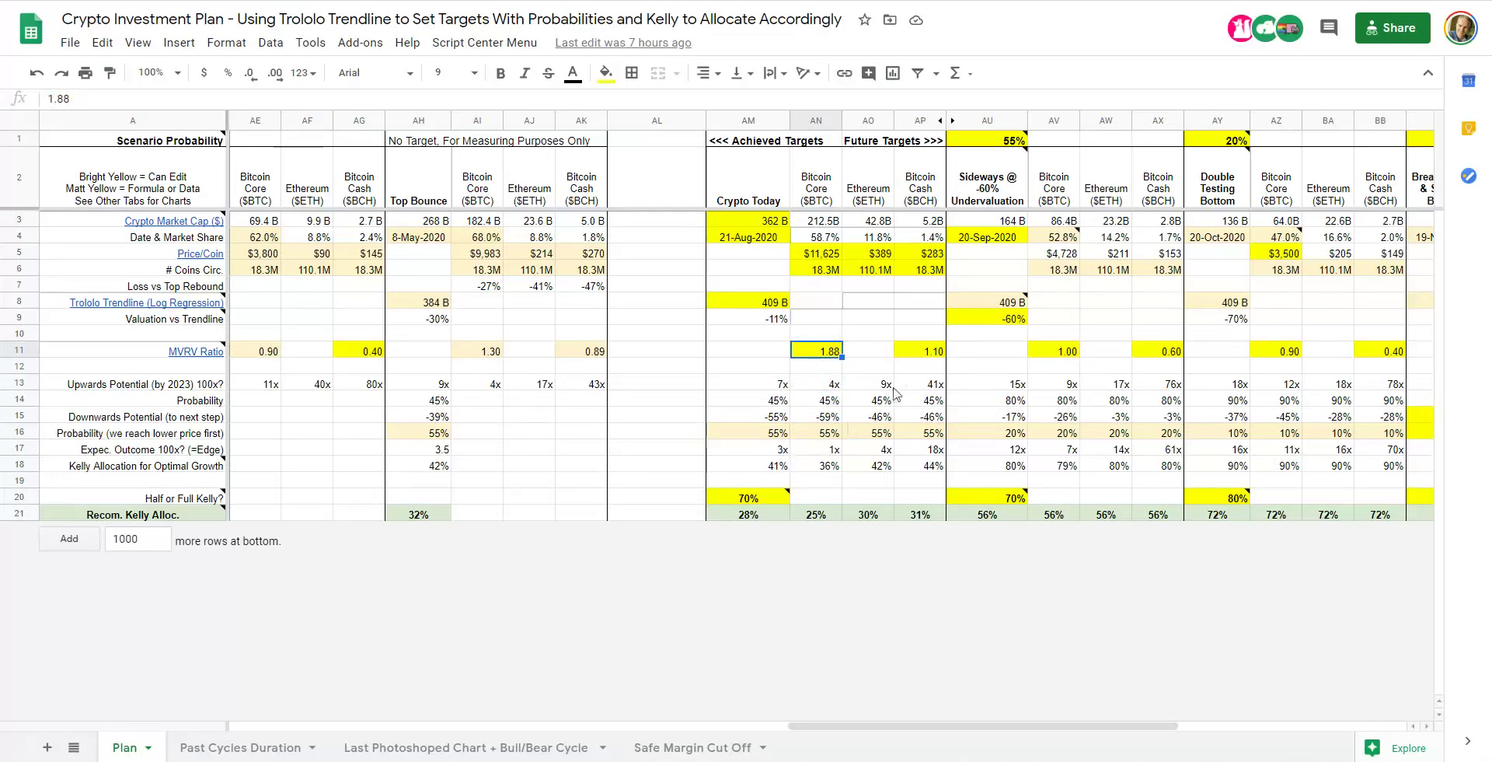
left_click(914, 354)
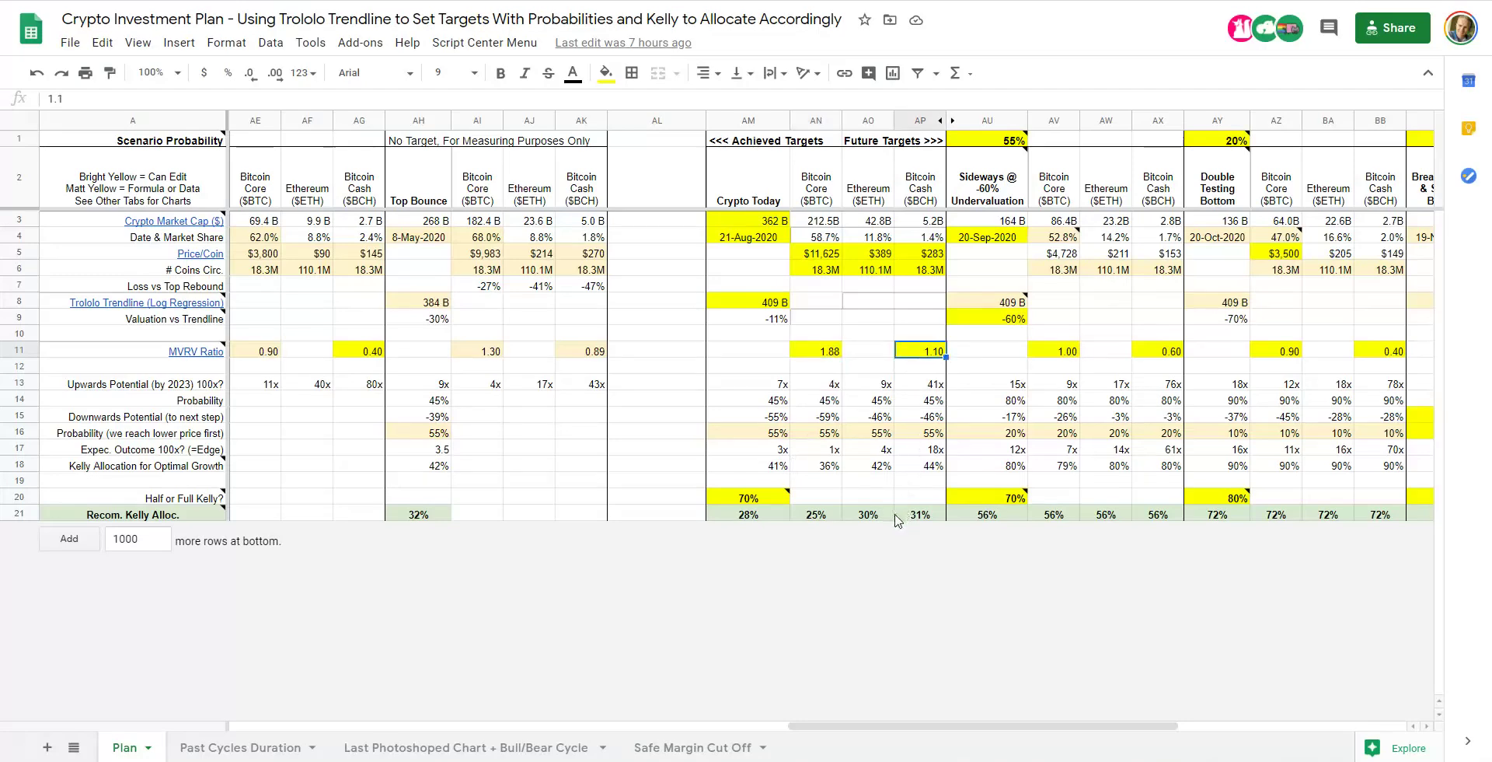
key("ctrl+Tab")
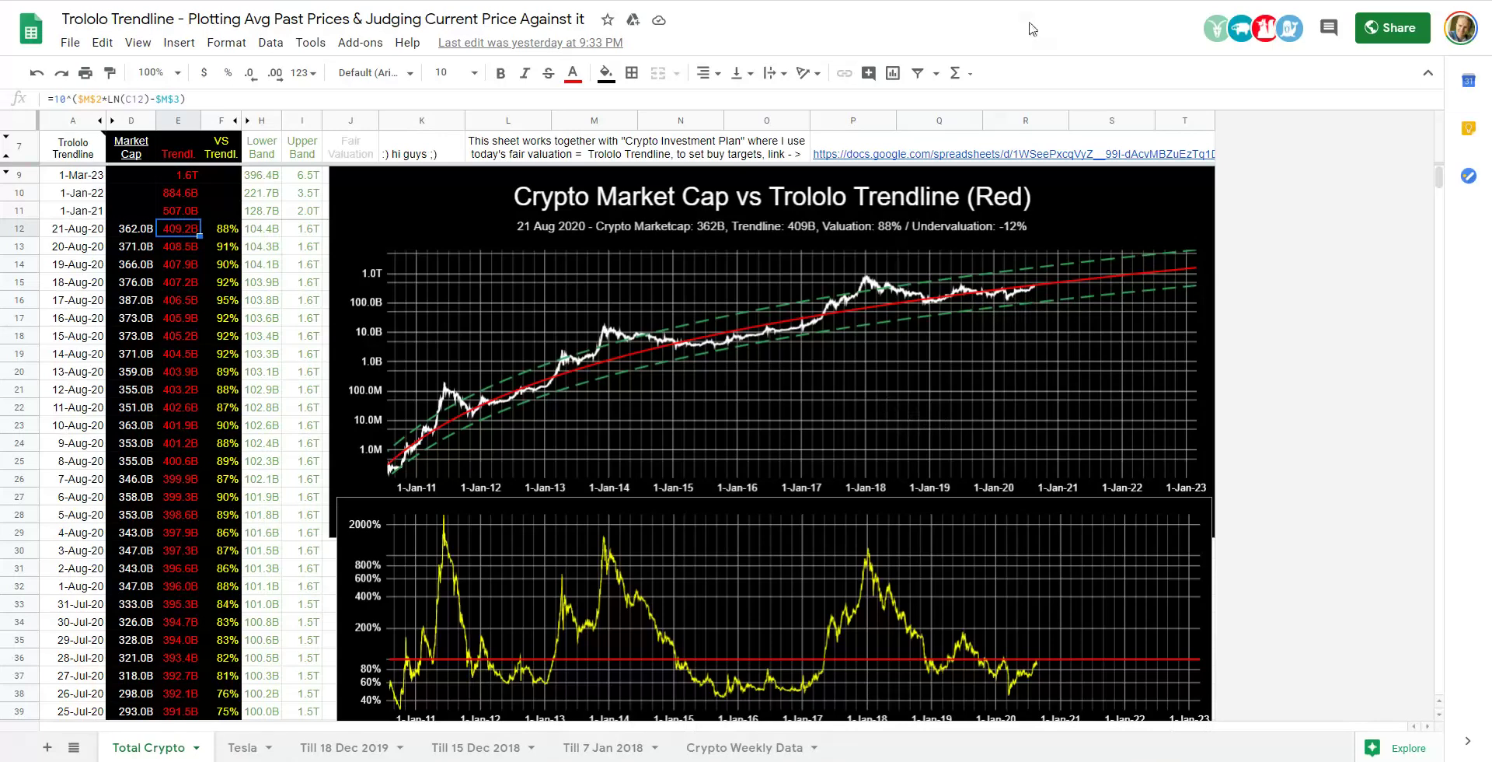
On the Plan sheet, view AM21's =AM18*AM20 formula behind the 28% Kelly allocation and AM20's note.
key("ctrl+Tab")
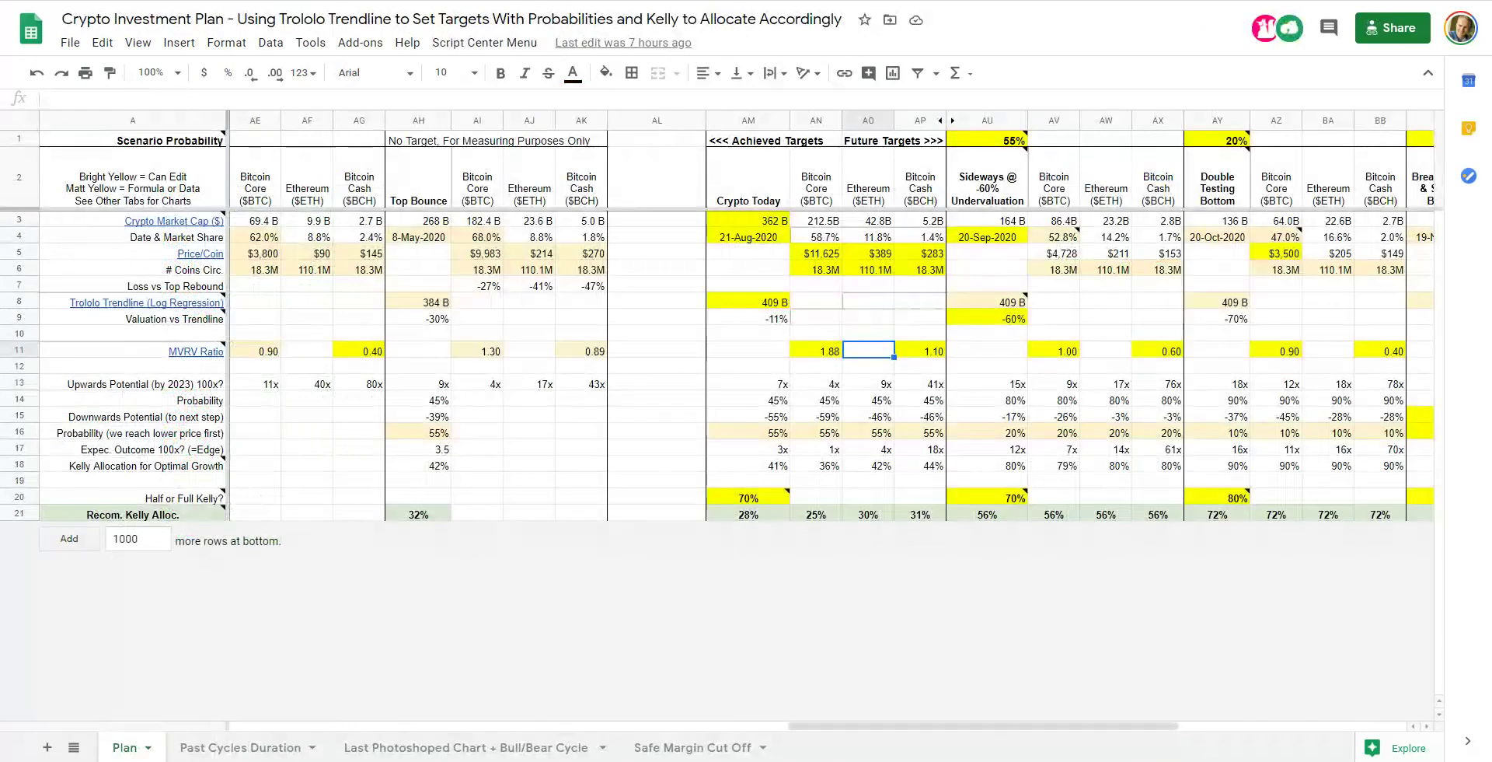
left_click(728, 516)
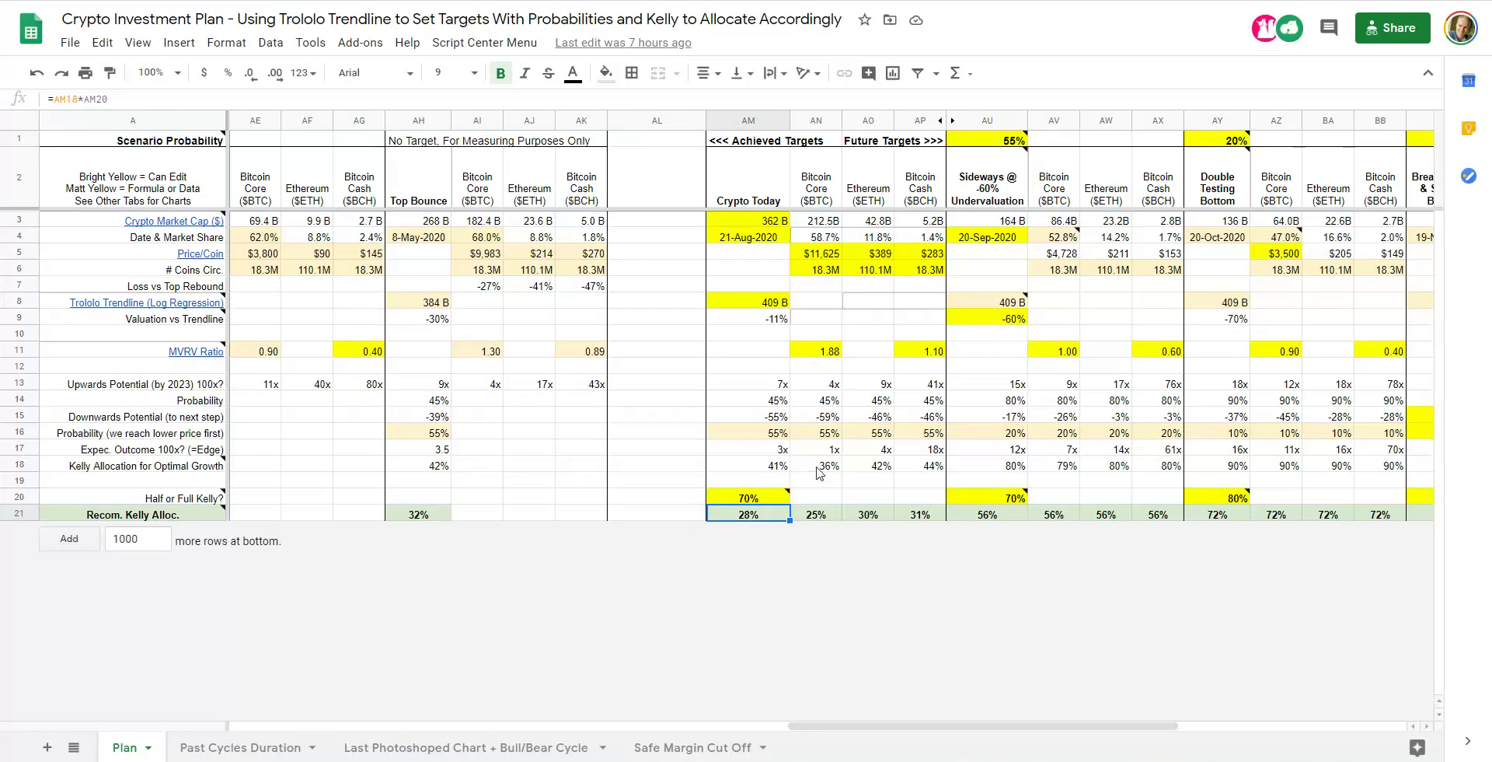
mouse_move(725, 502)
Inspect the Sideways scenario's 56% Kelly formula, -60% valuation input, 164 B target, and AU1's 55% note.
mouse_move(972, 144)
left_click(977, 184)
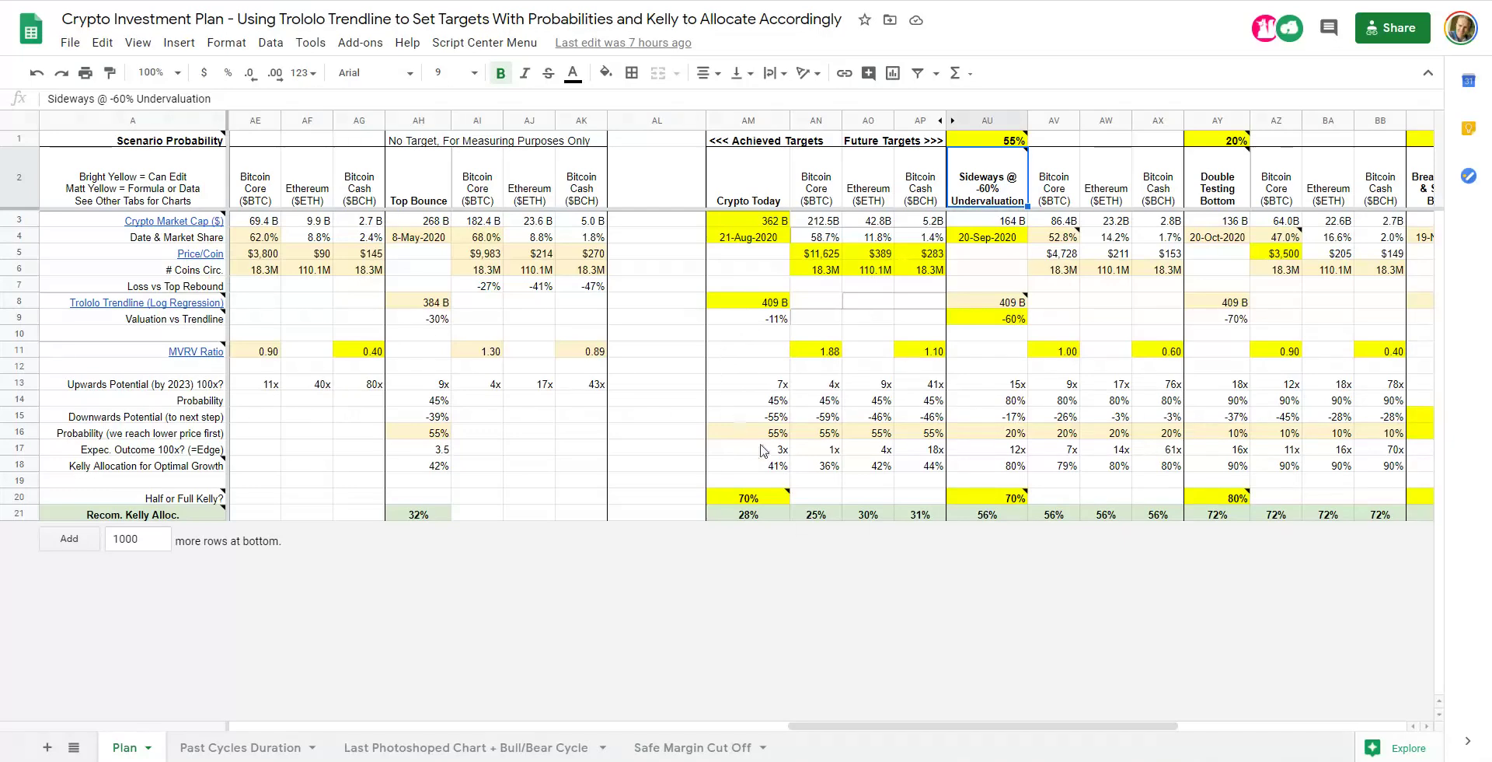
left_click(982, 516)
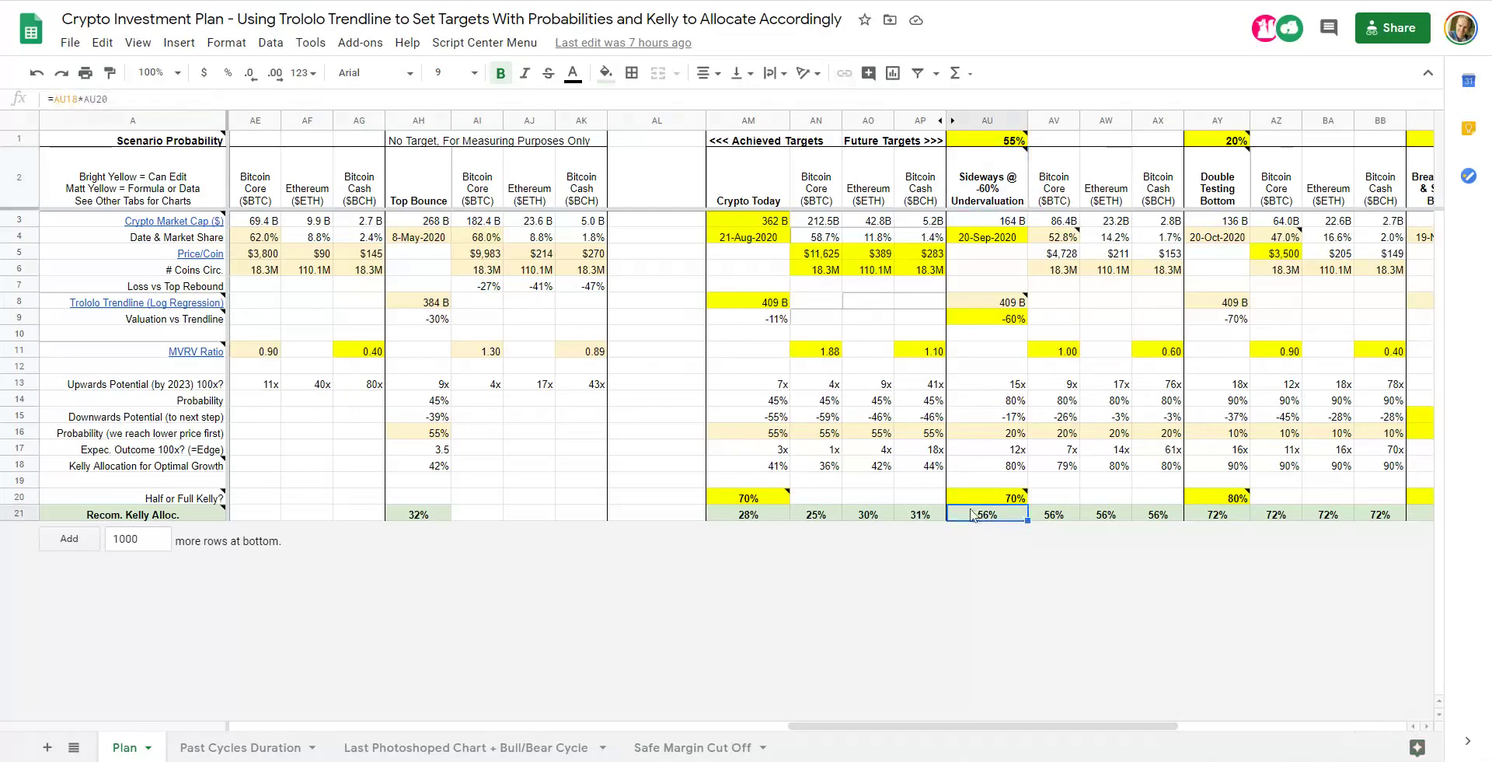
left_click(969, 321)
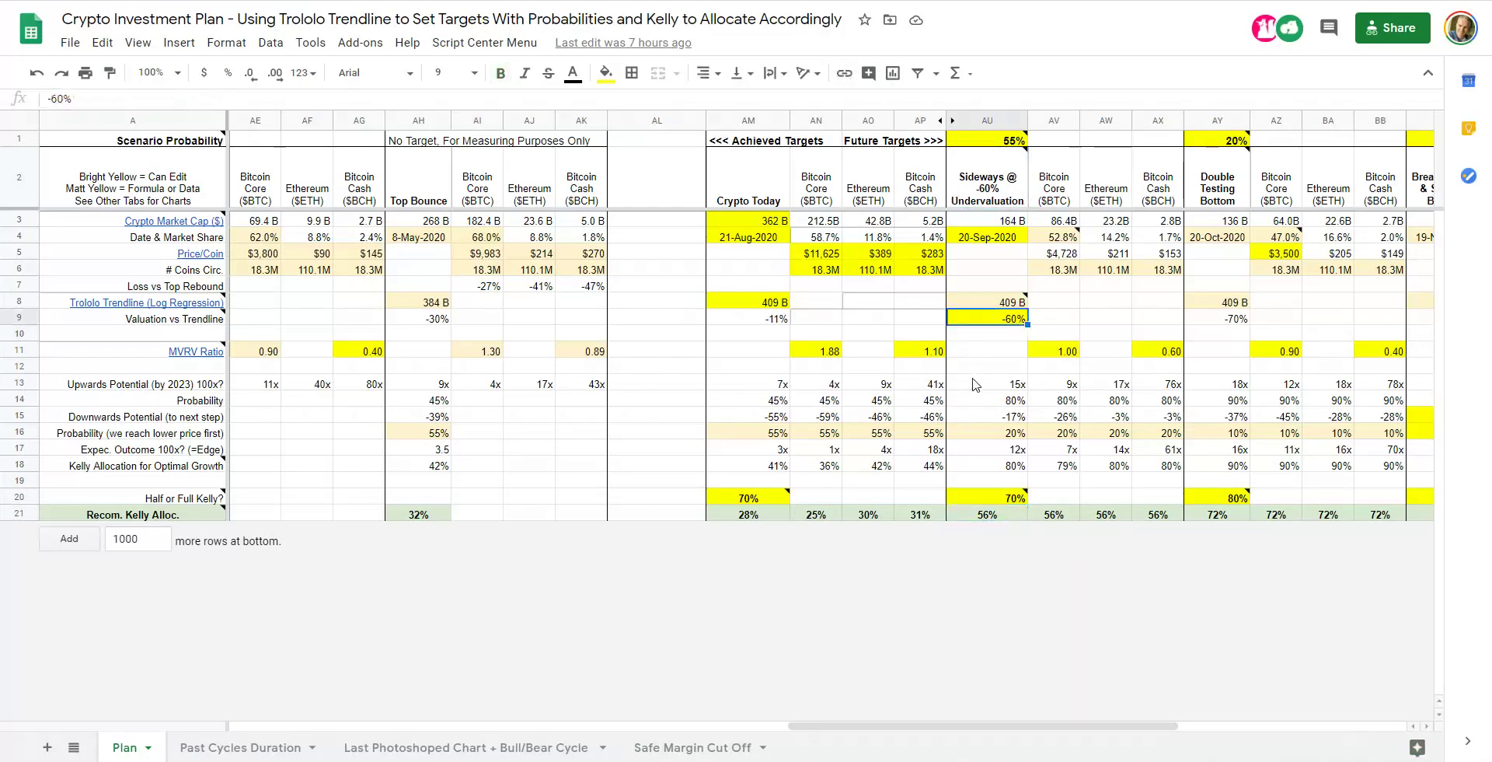
left_click(1001, 225)
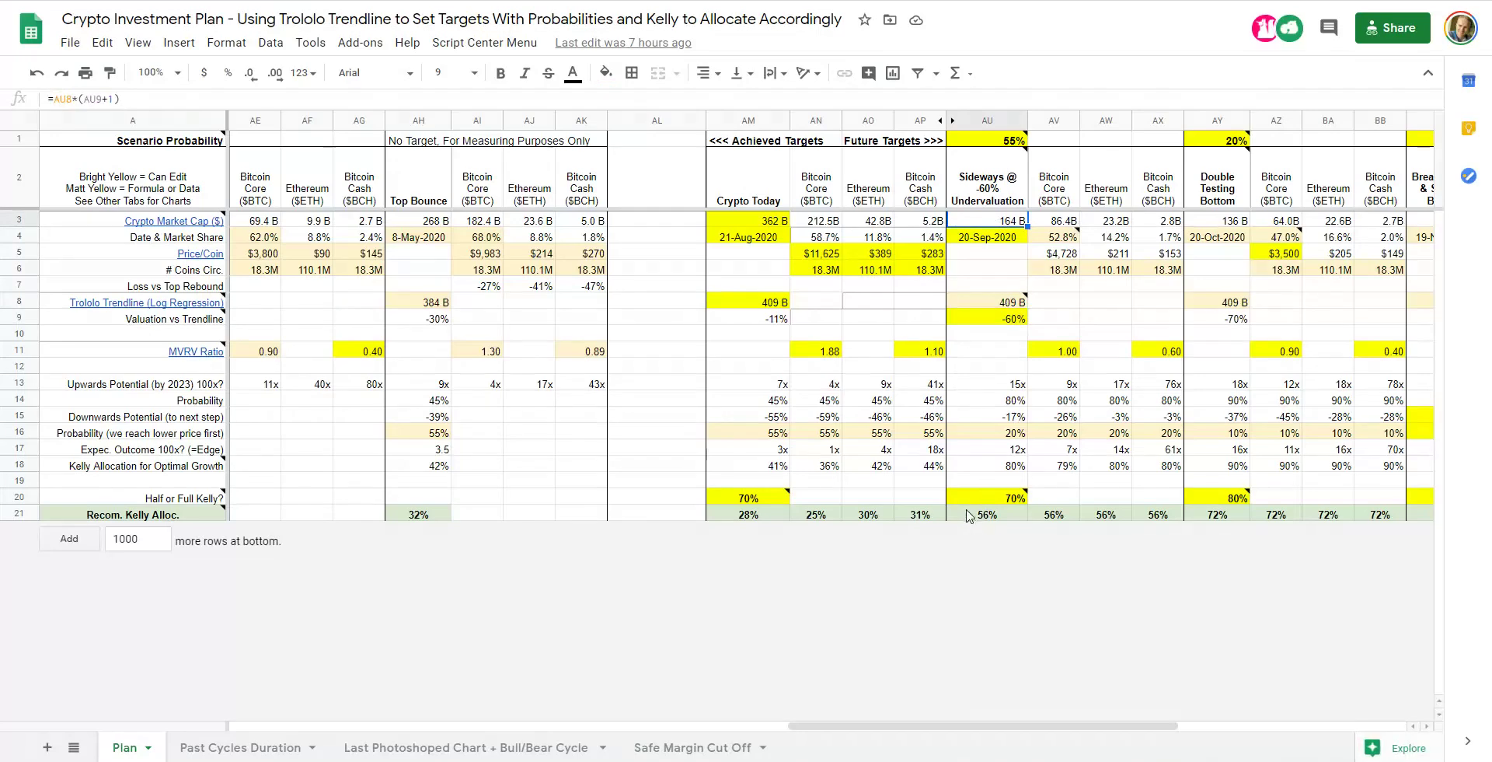
left_click(972, 516)
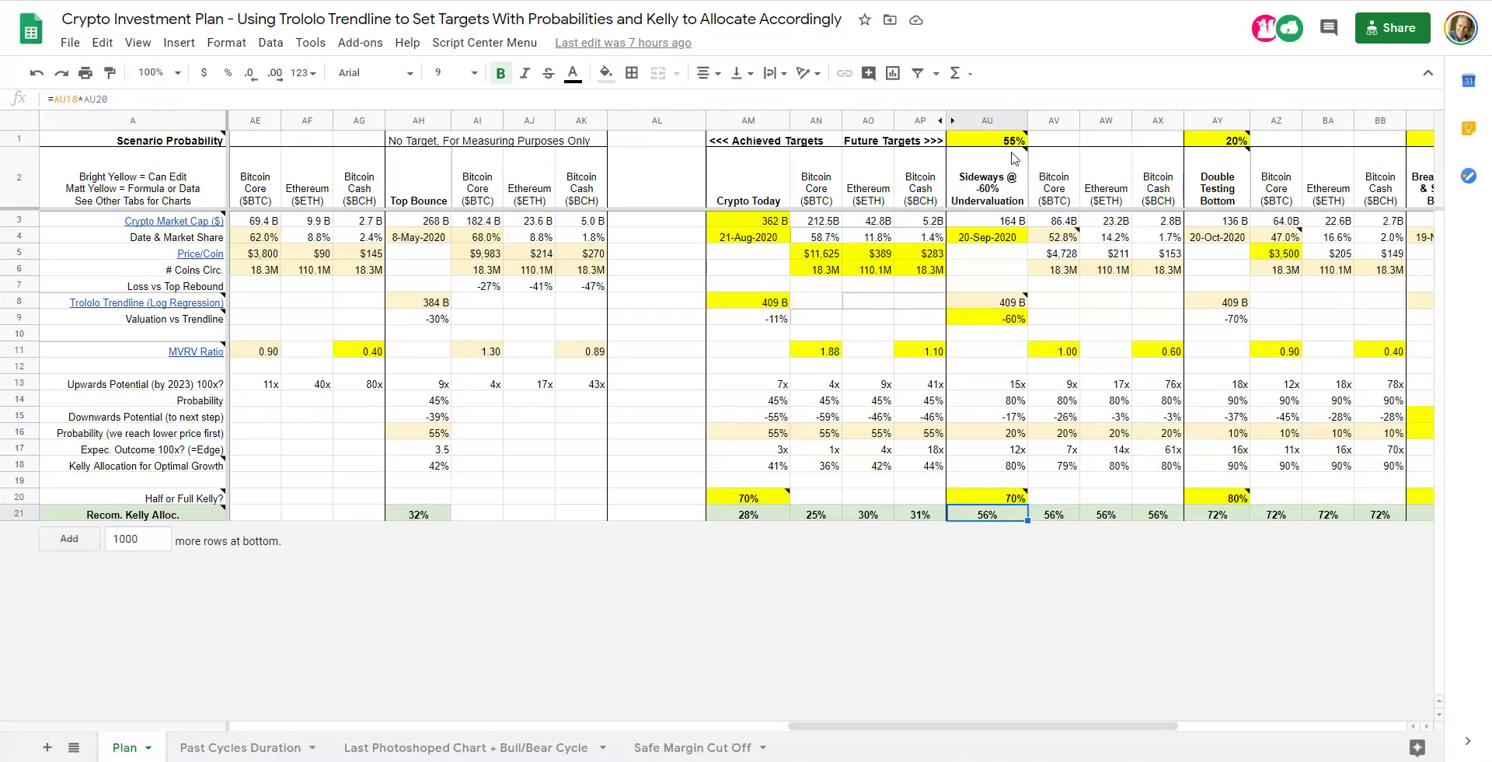
mouse_move(1010, 151)
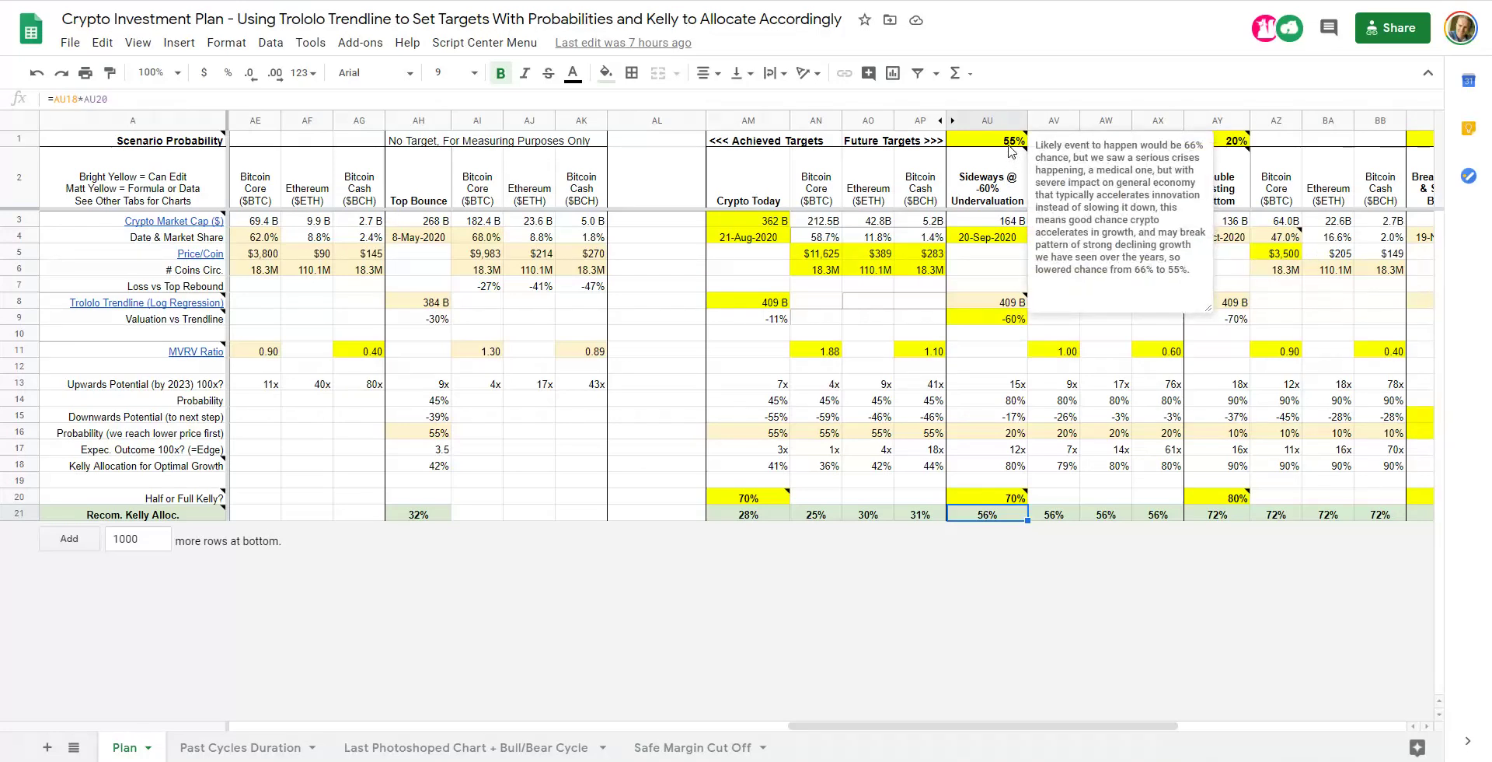